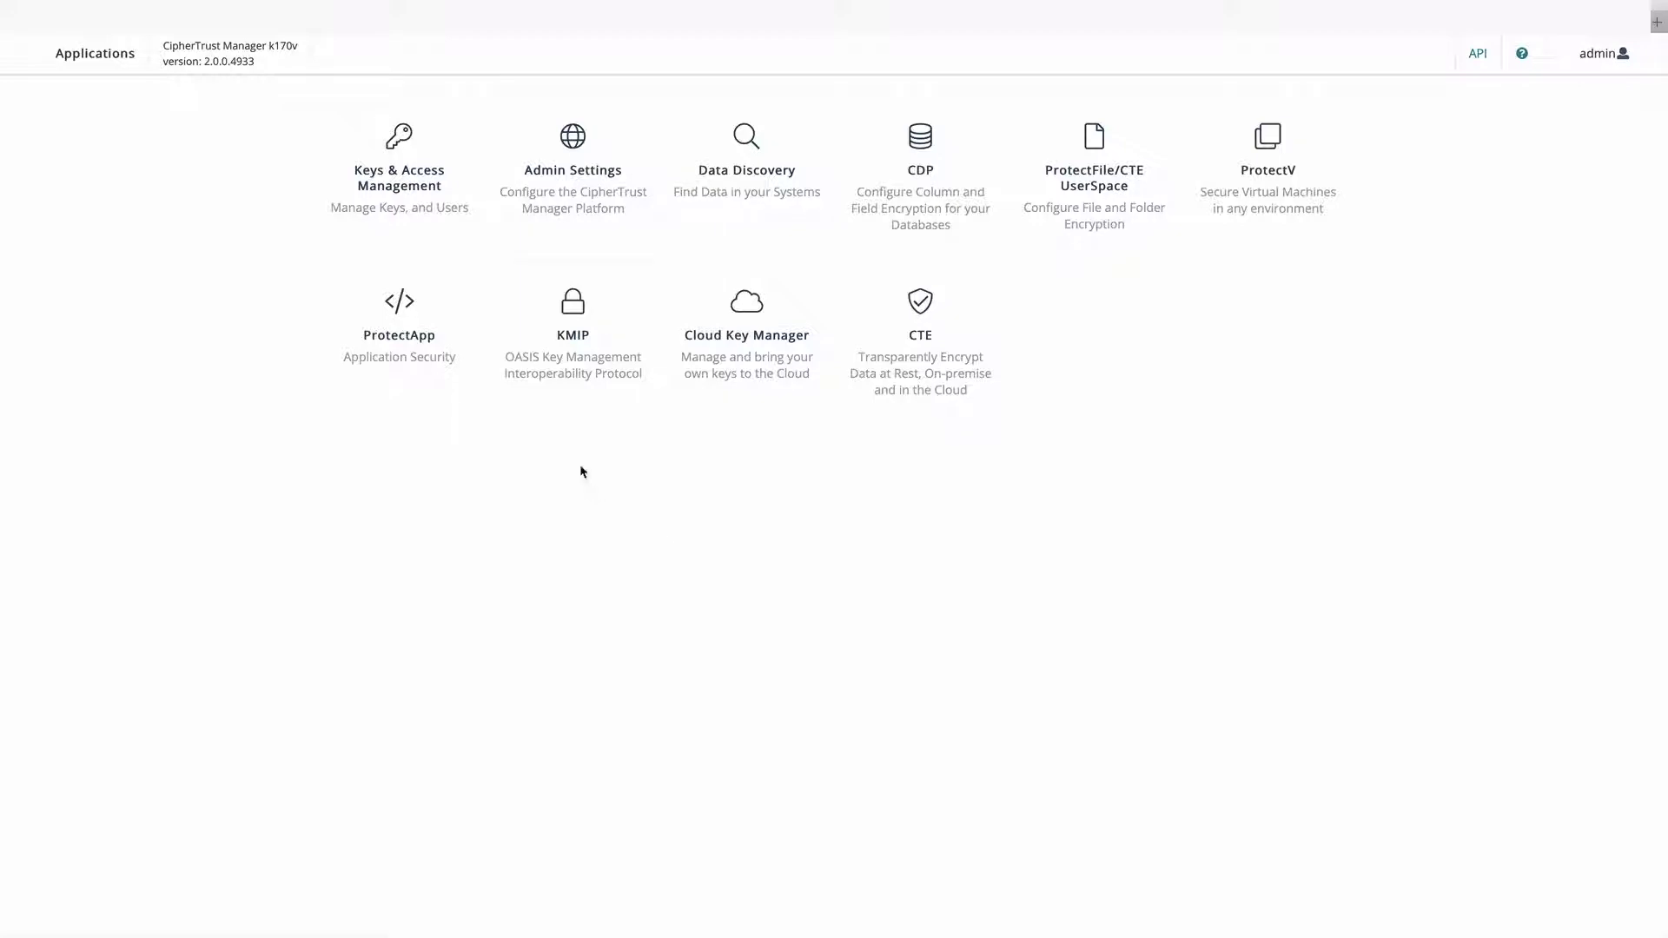
Start a new Local Storage data store in Data Discovery with the host 172.19.40.85.
click(710, 198)
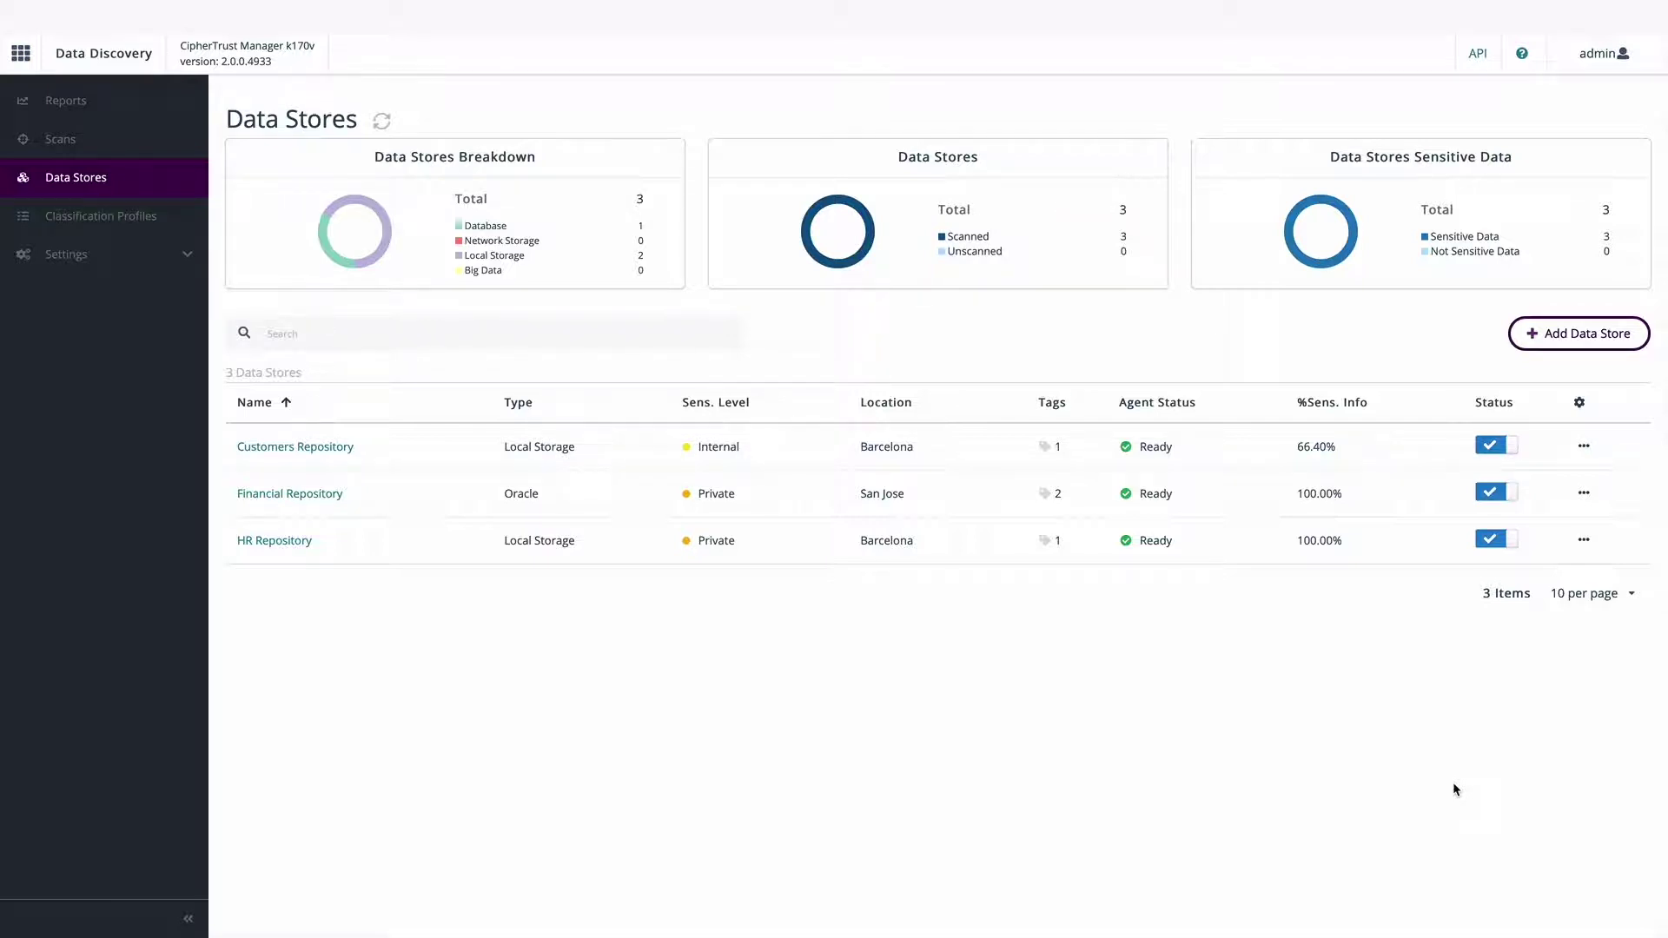
click(1597, 339)
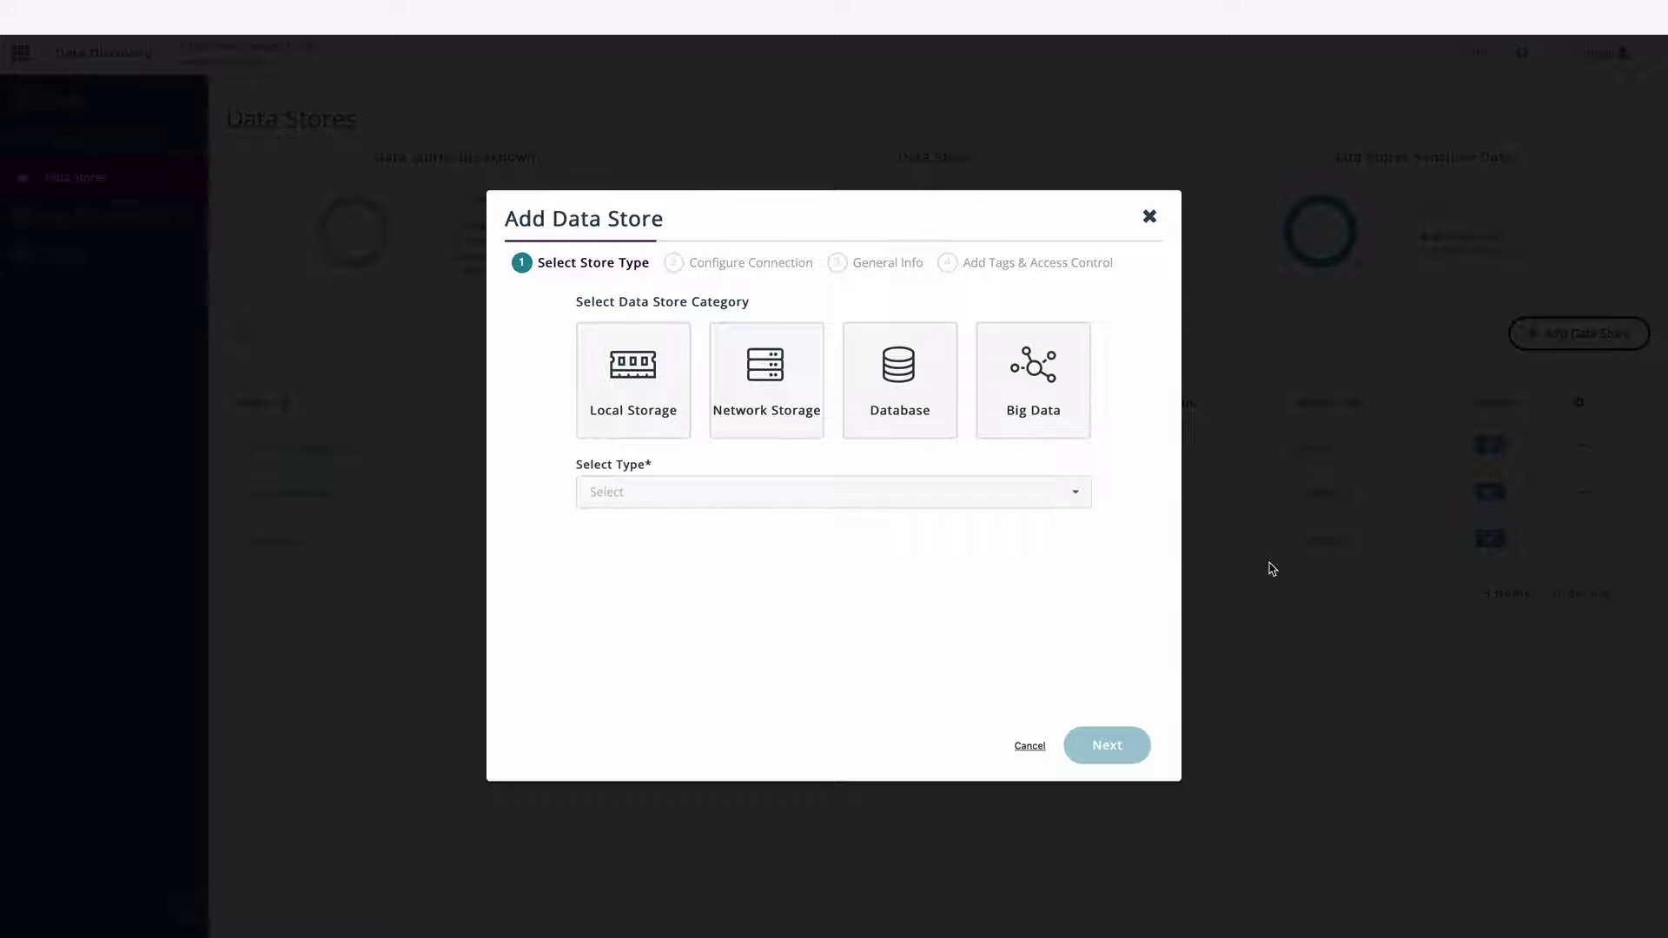
click(626, 383)
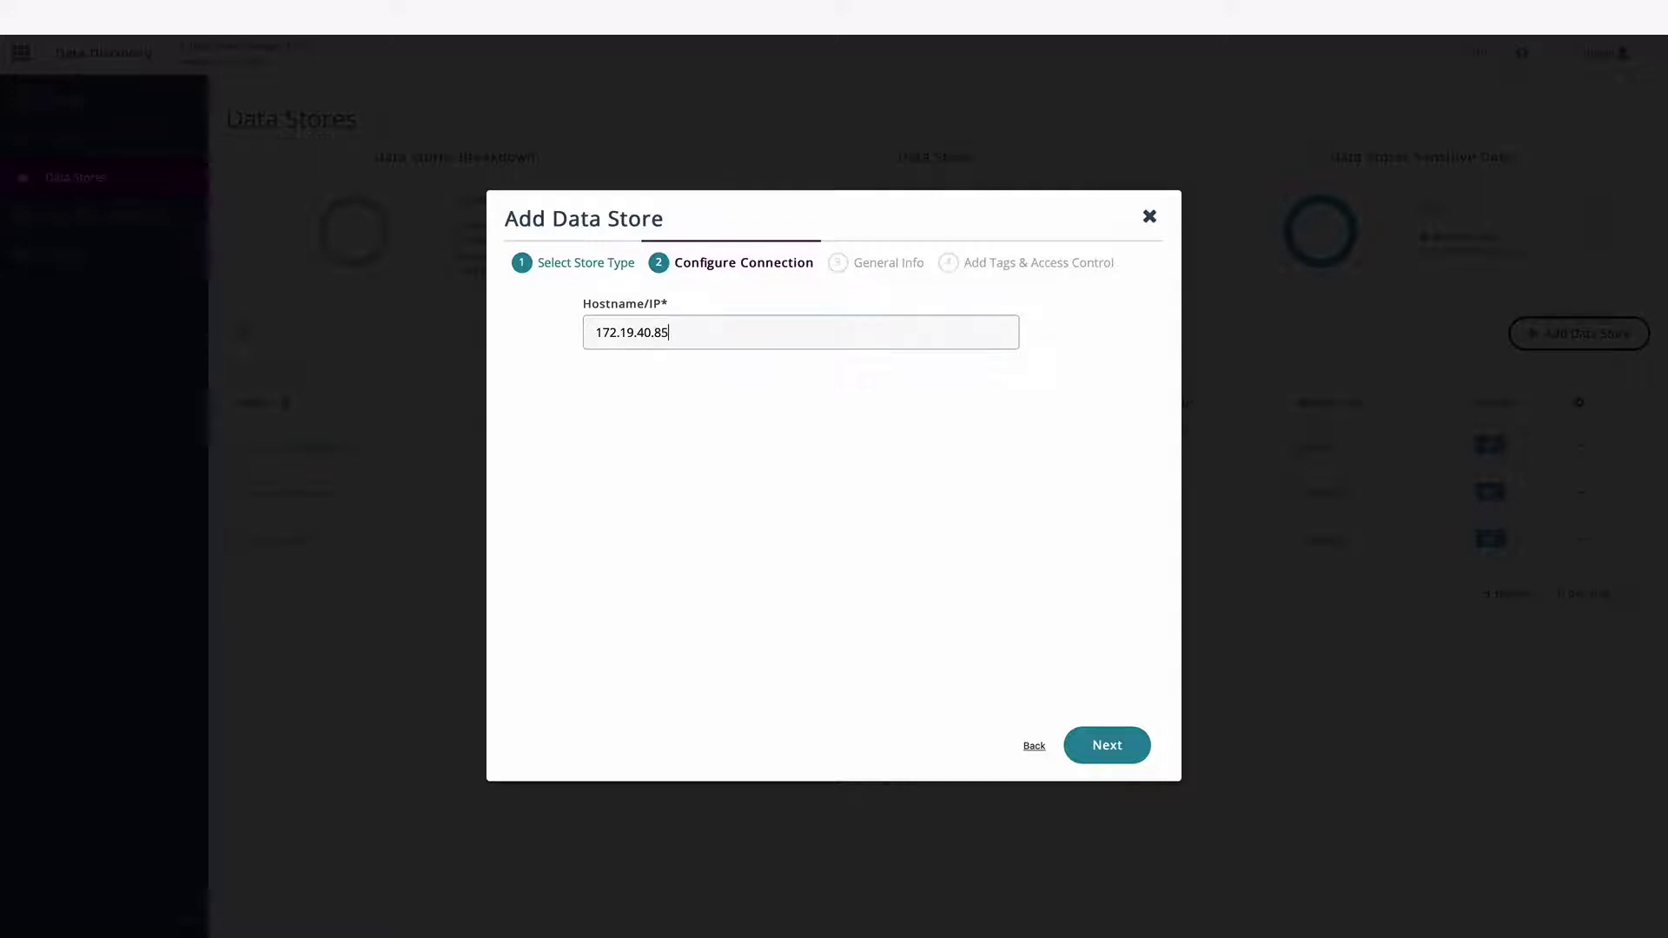
click(1099, 745)
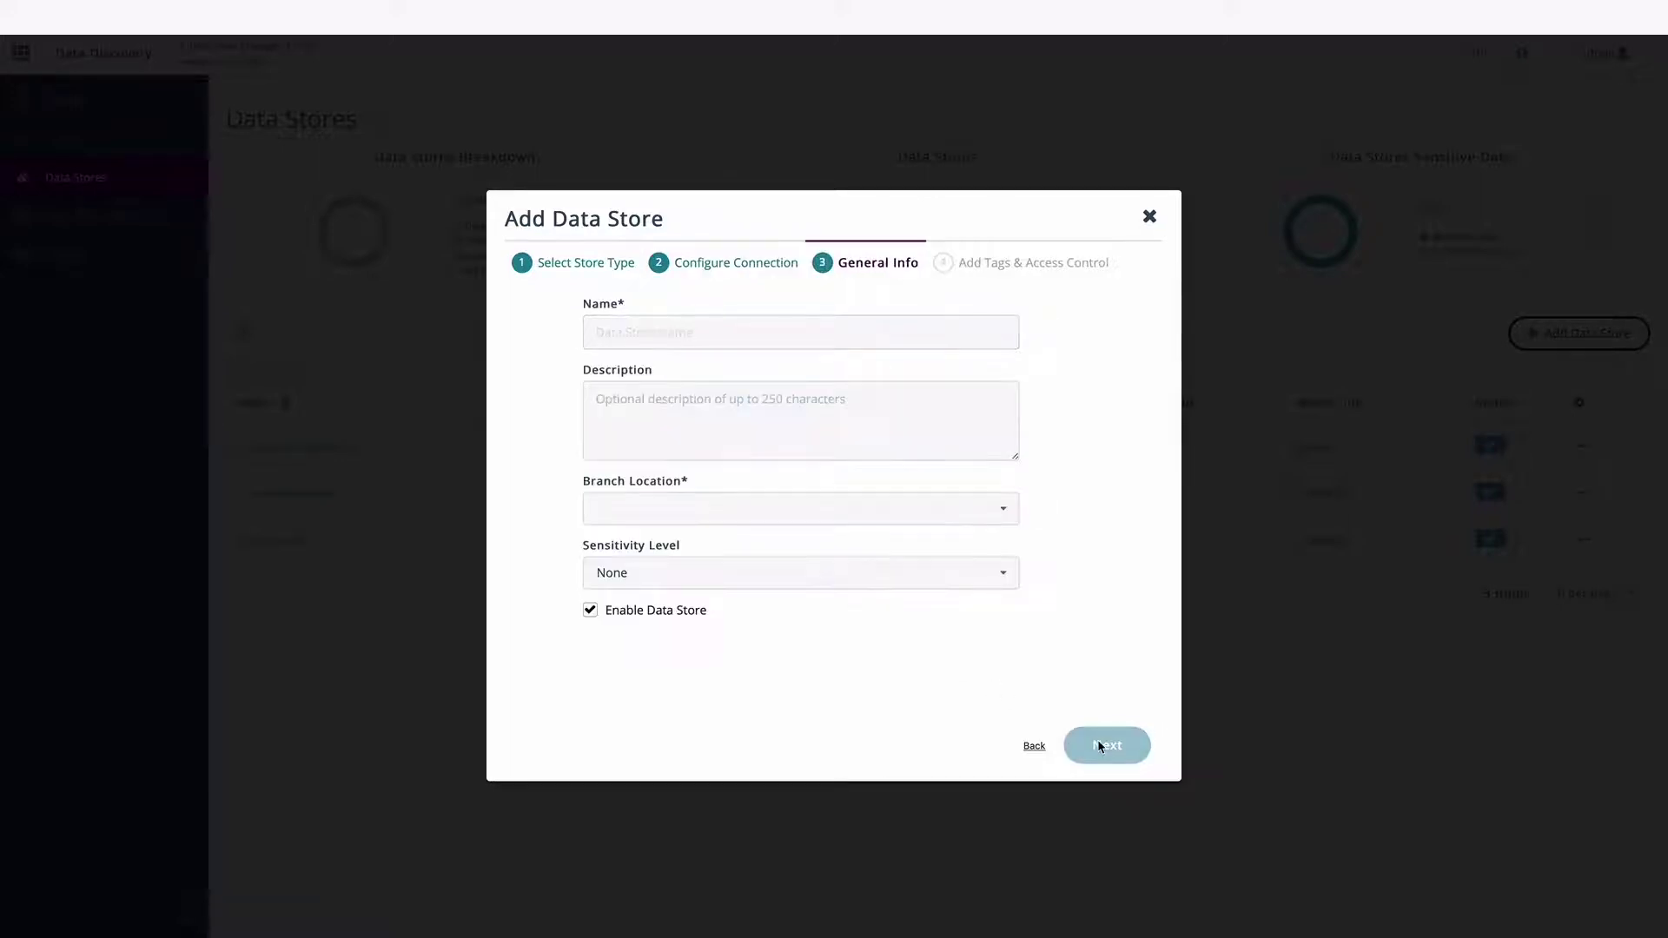
Name the data store Customer Data Storage and set its branch location to Barcelona and sensitivity level to Internal.
text(Customer Data Stor)
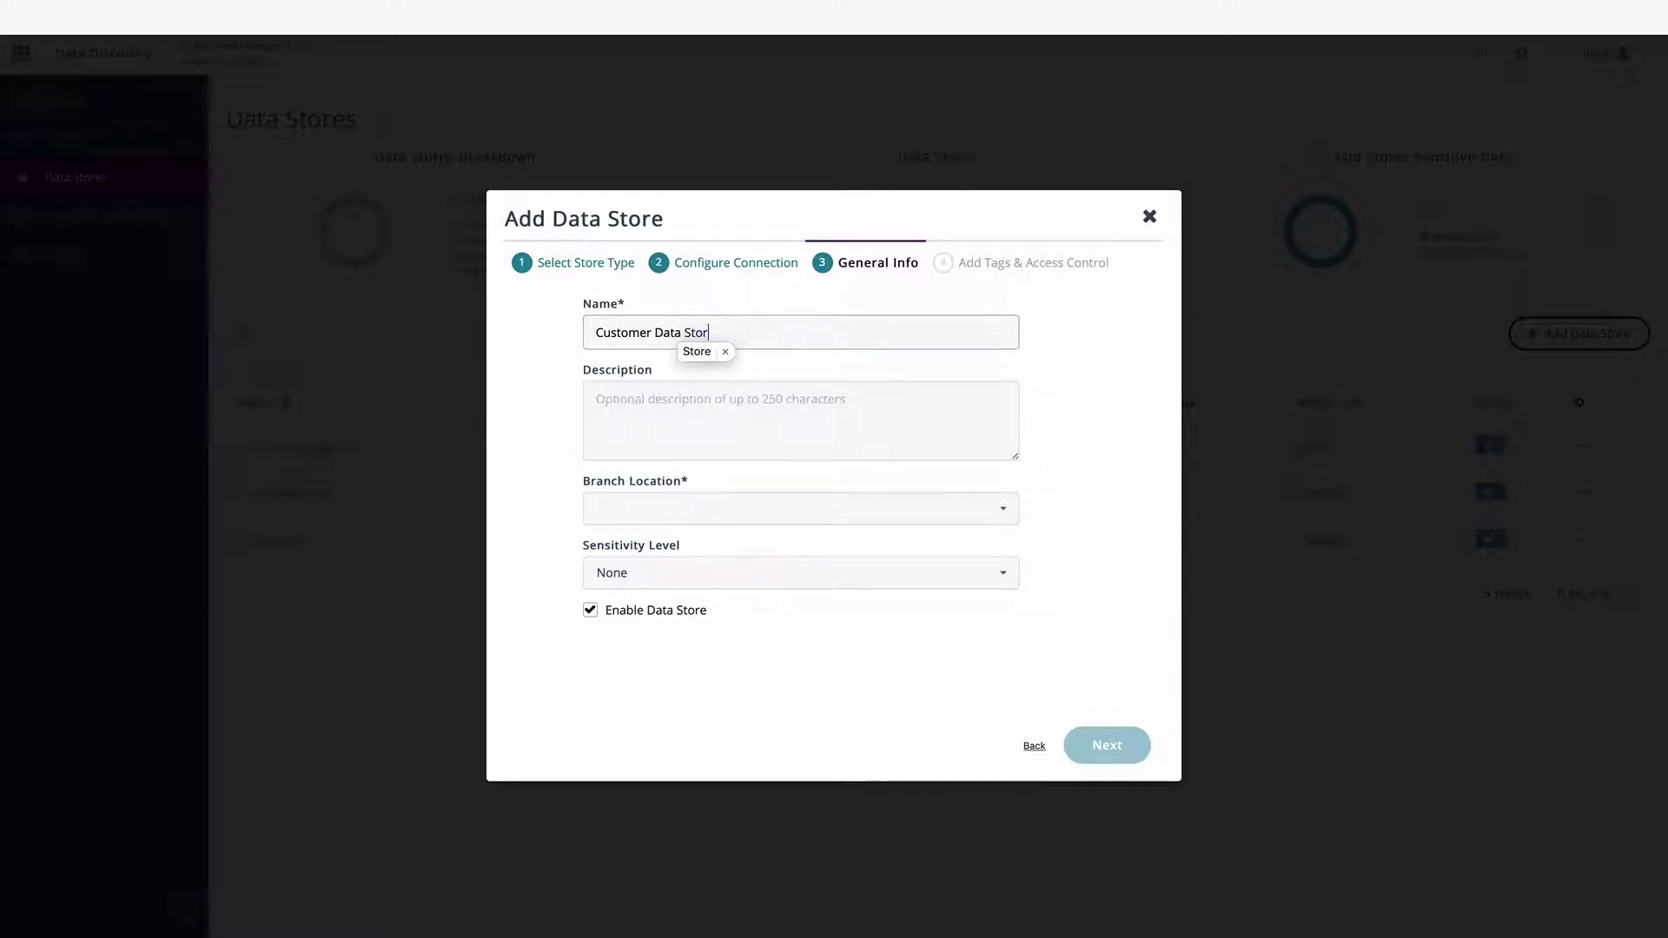
text(age)
click(983, 508)
click(983, 533)
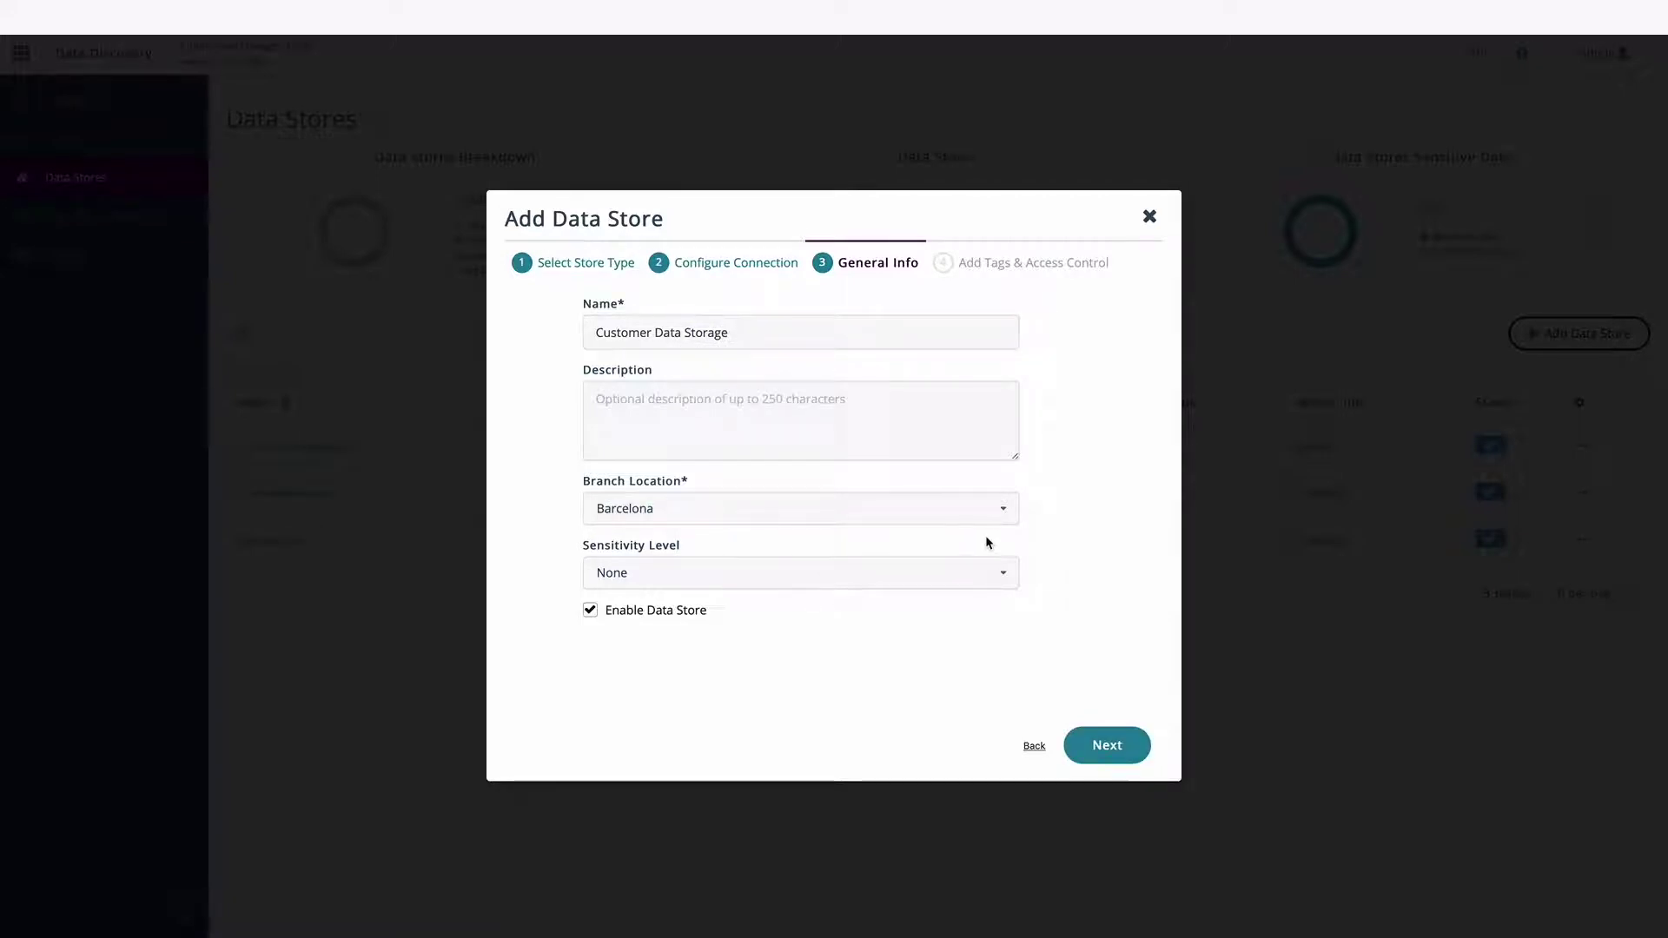
click(1008, 576)
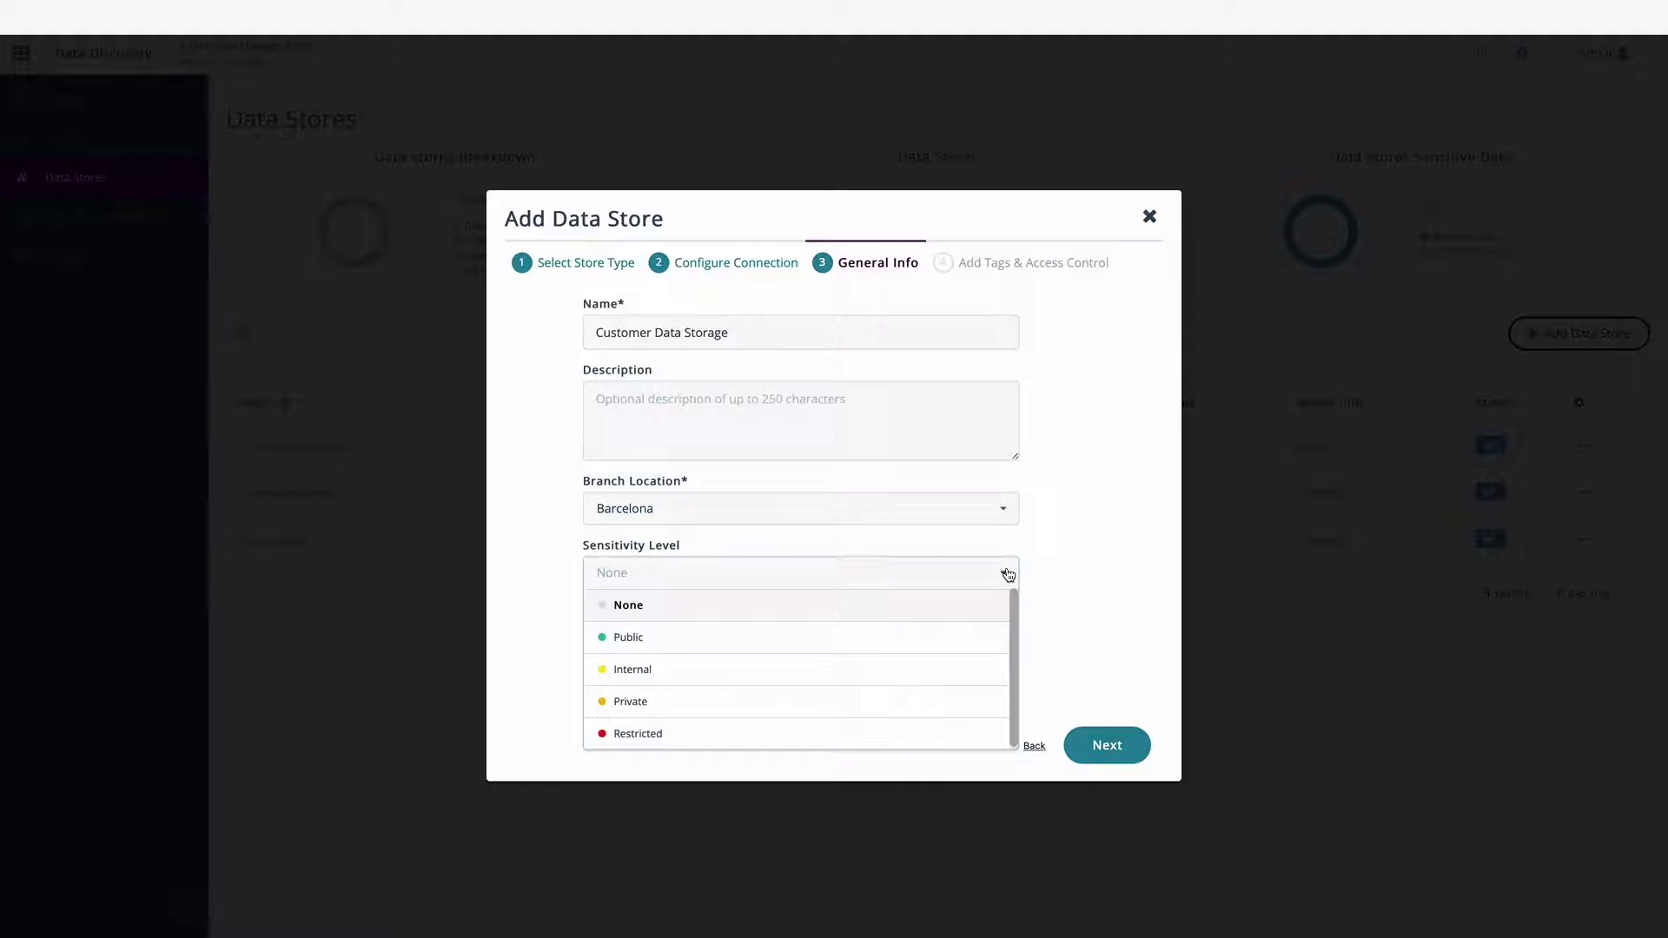
click(945, 671)
click(1113, 746)
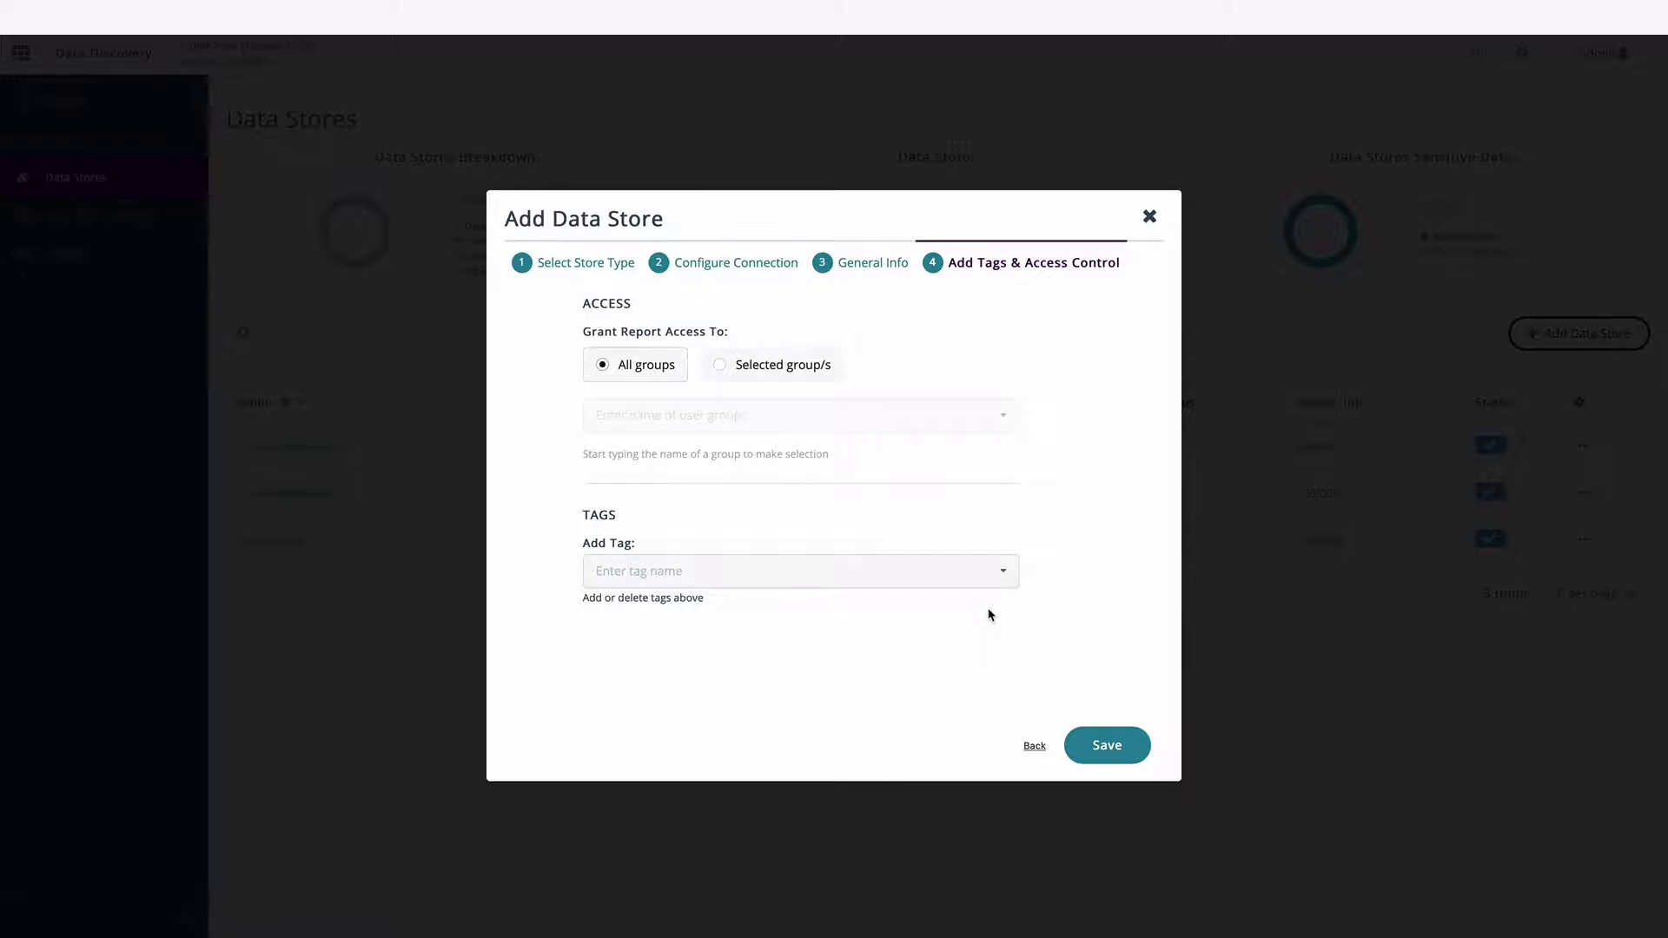
Add the GDPR tag to the new data store.
click(1003, 575)
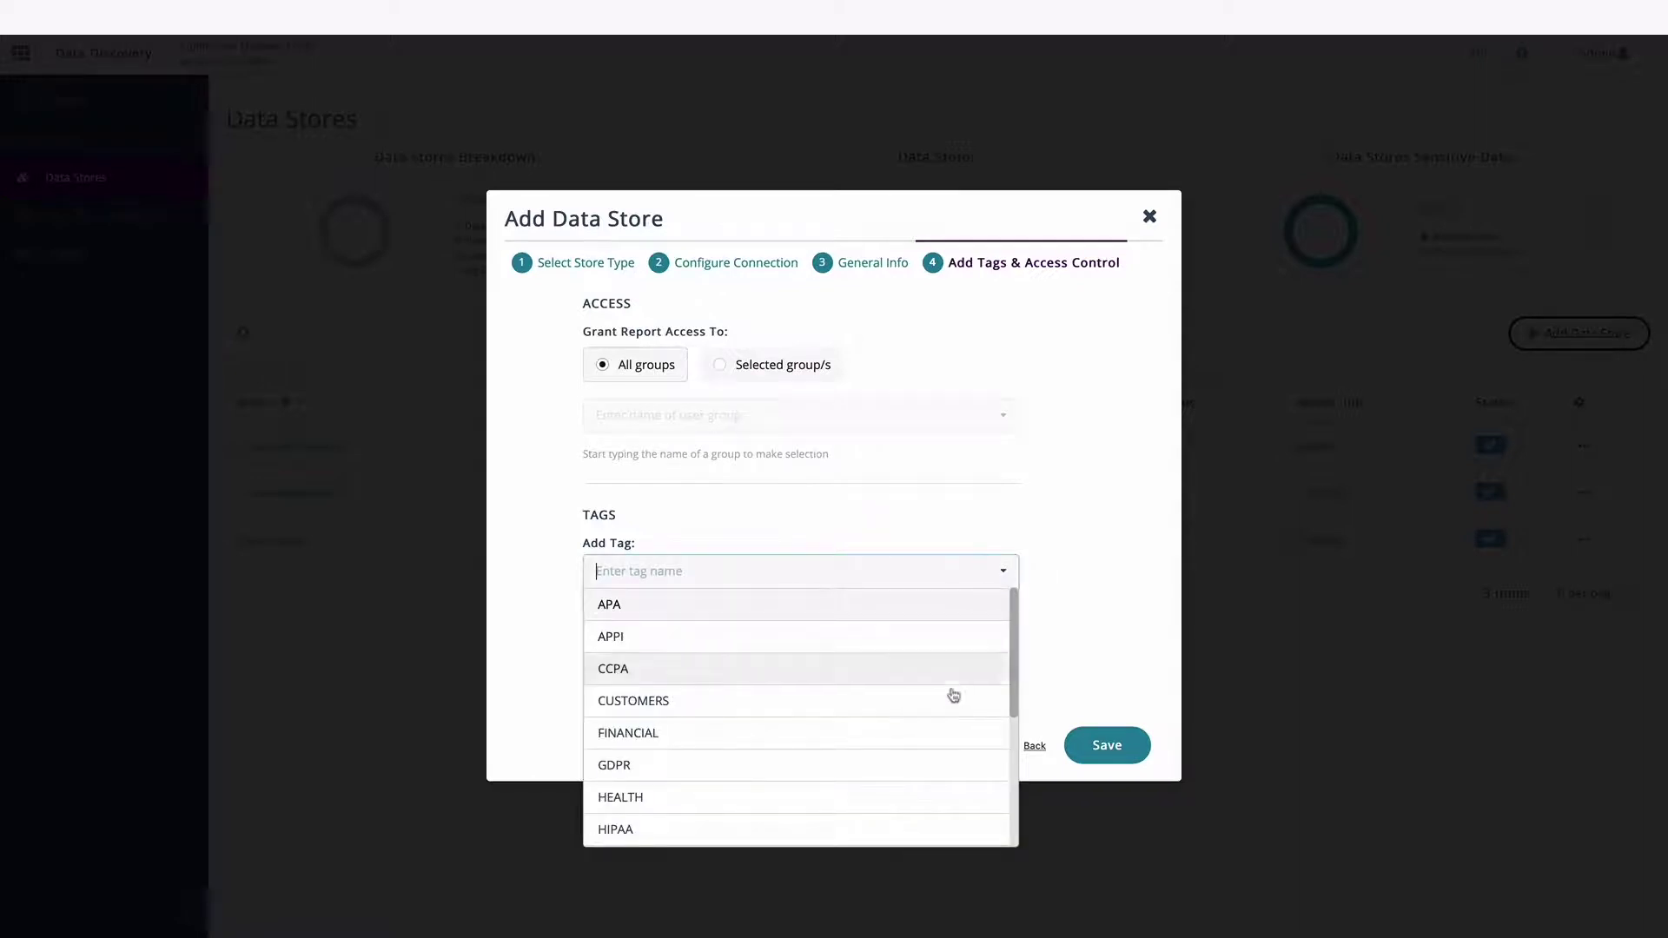
click(934, 776)
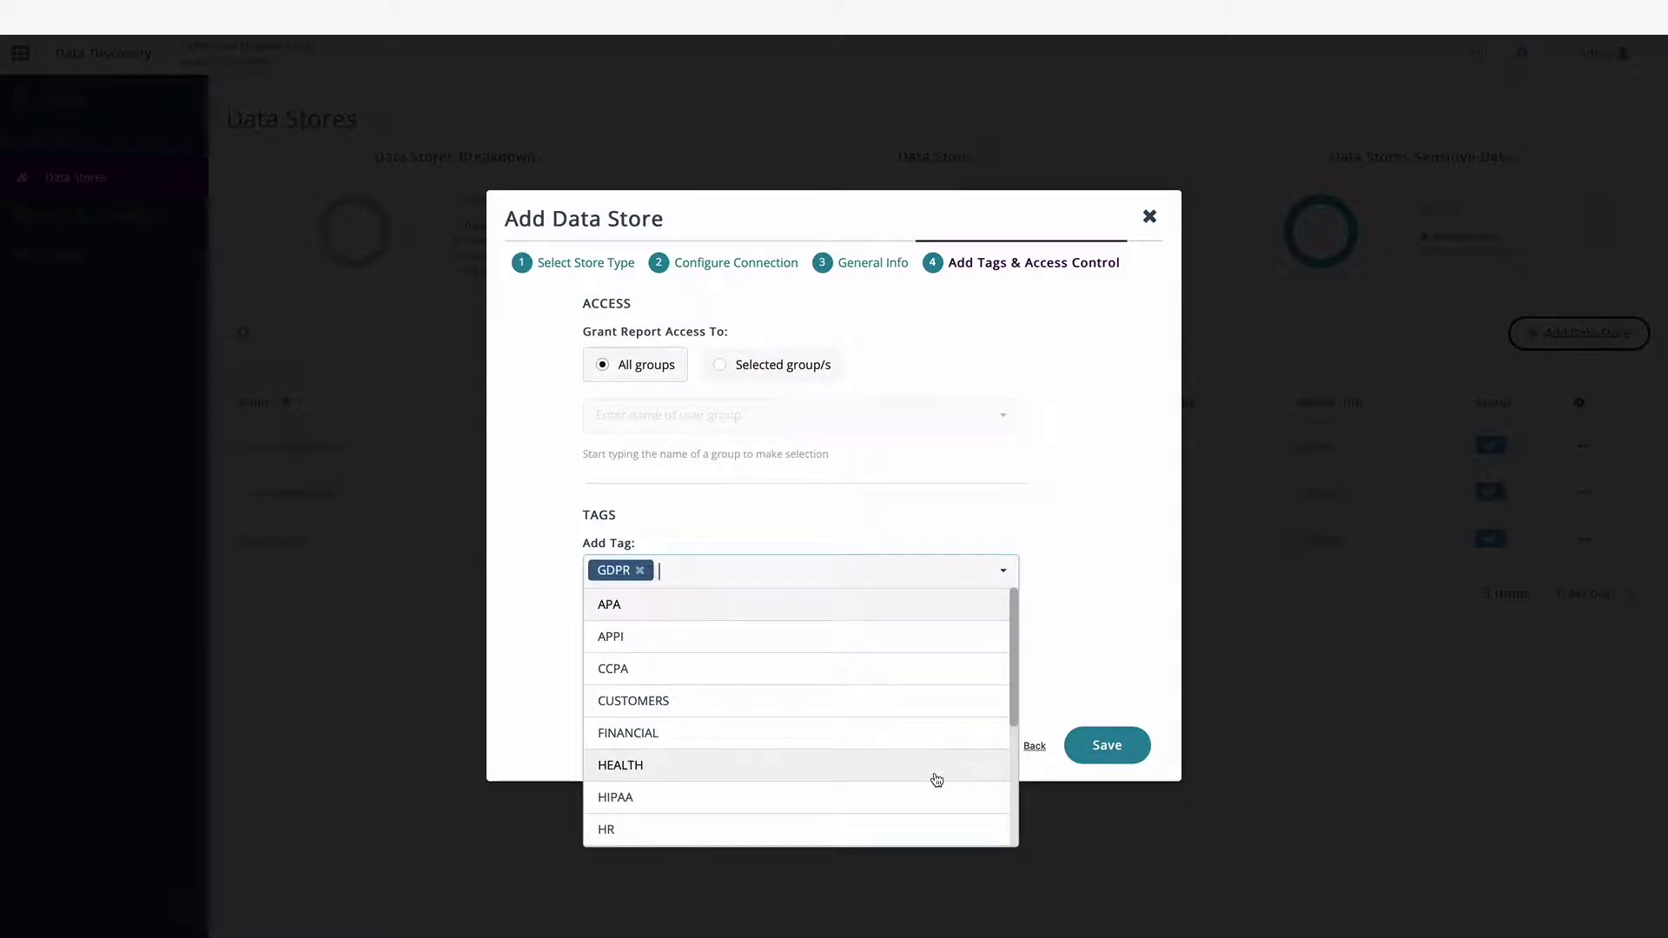
click(1096, 695)
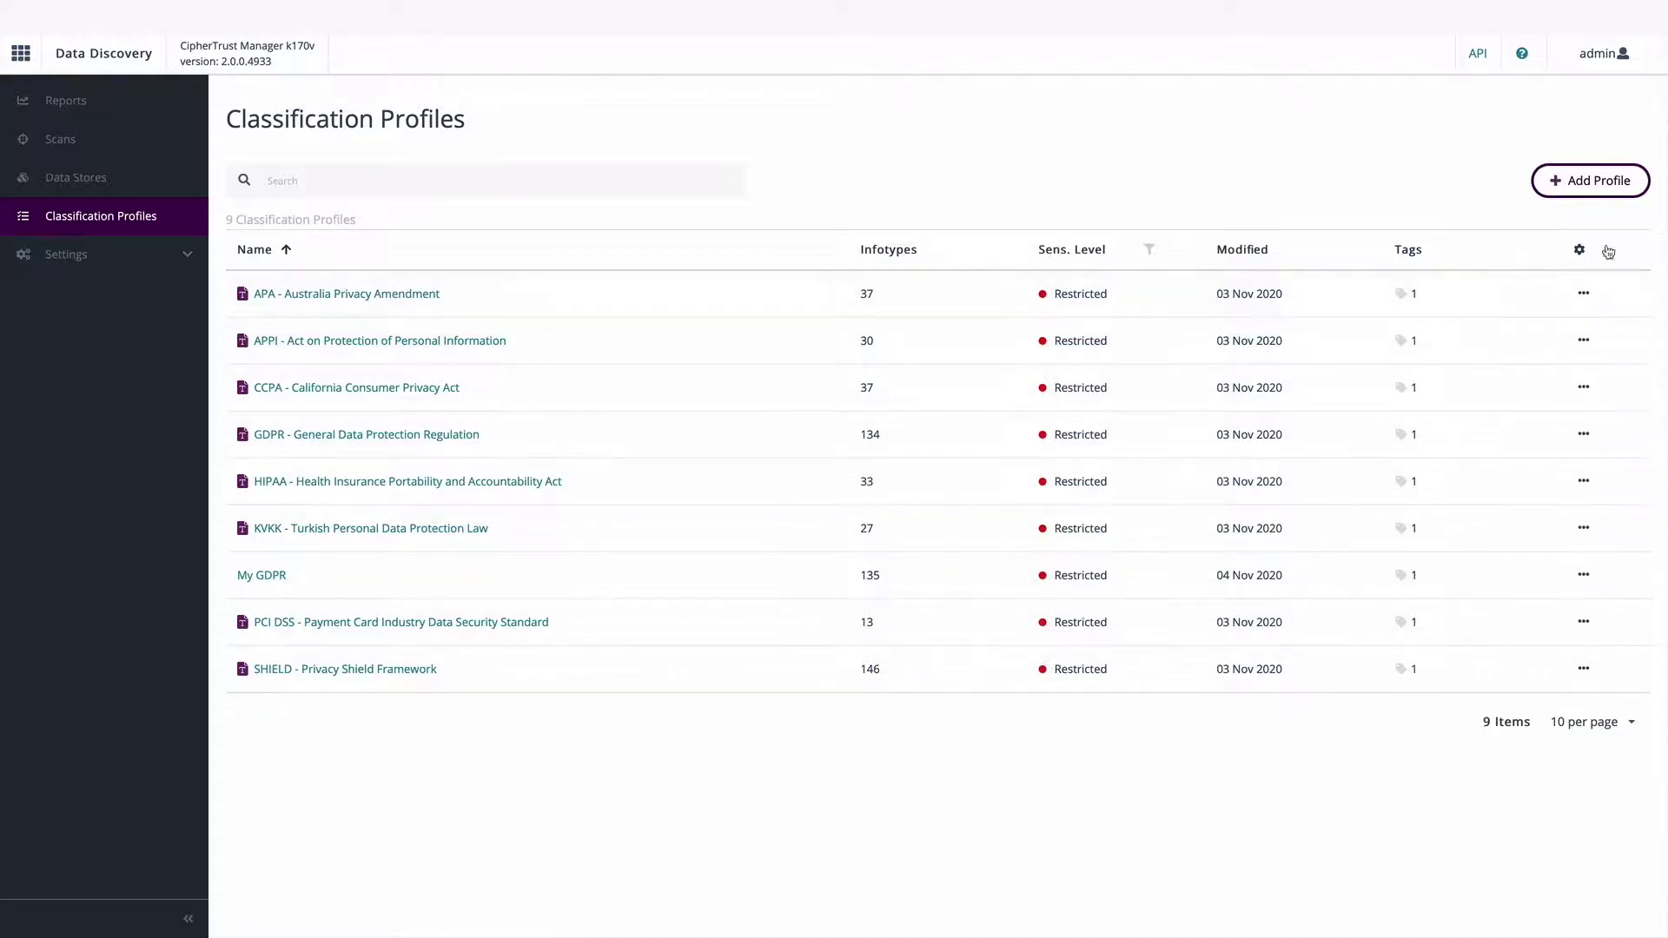
Start a classification profile from the GDPR template, name it French GDPR Scan and open its sensitivity level choices.
click(1597, 184)
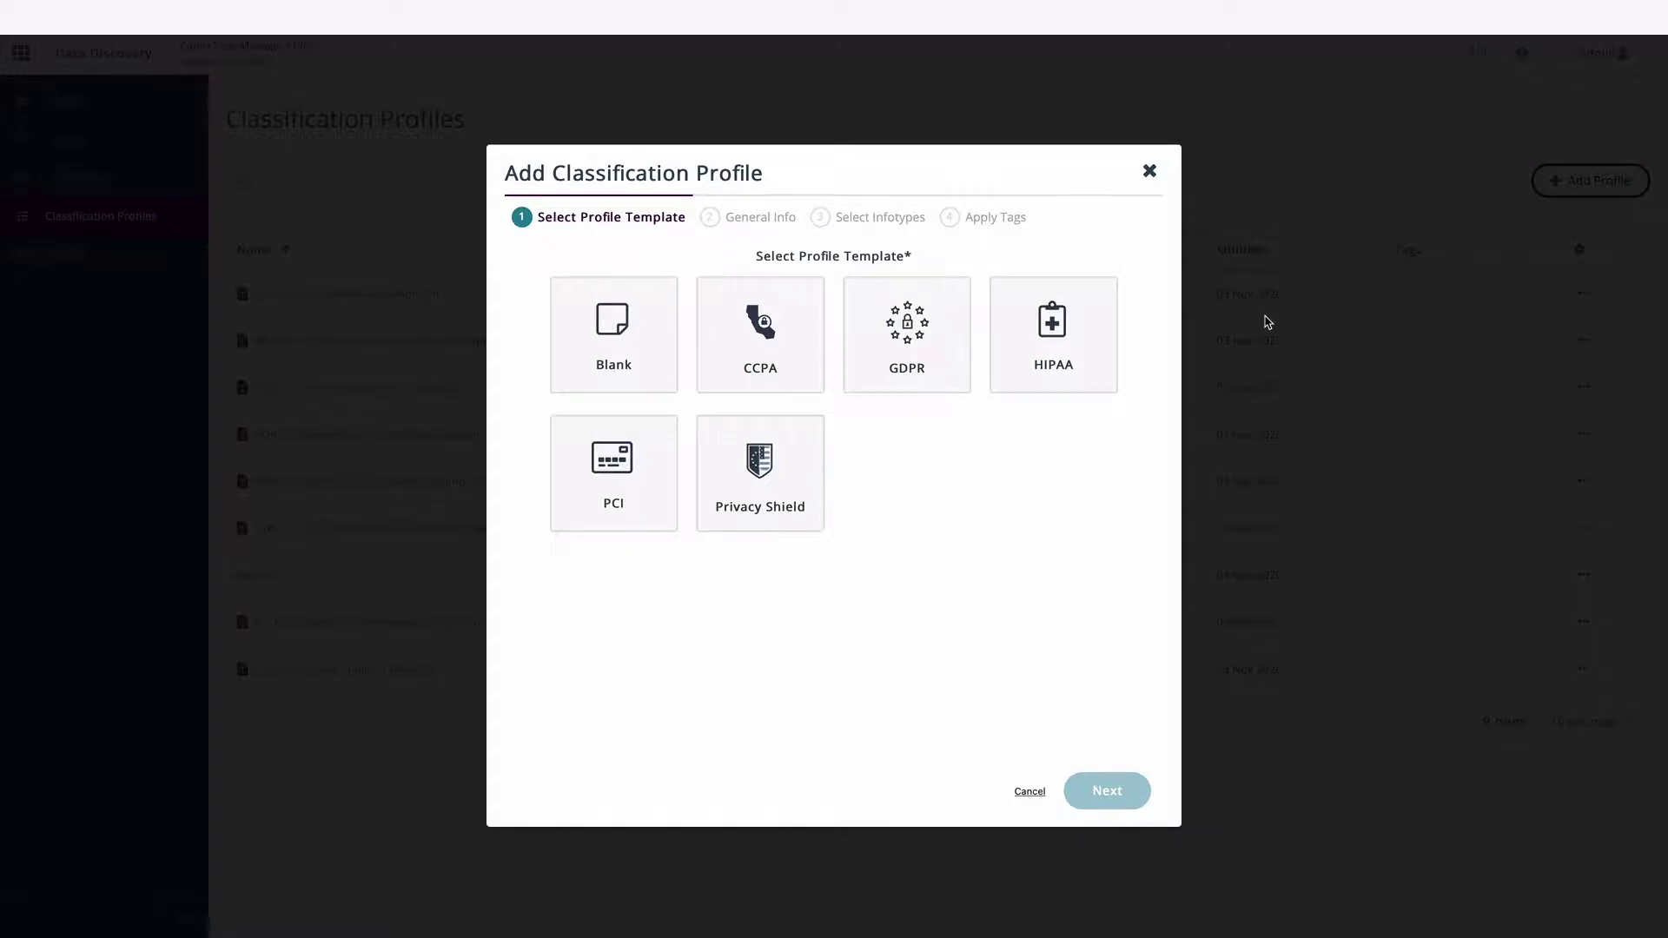
mouse_move(948, 313)
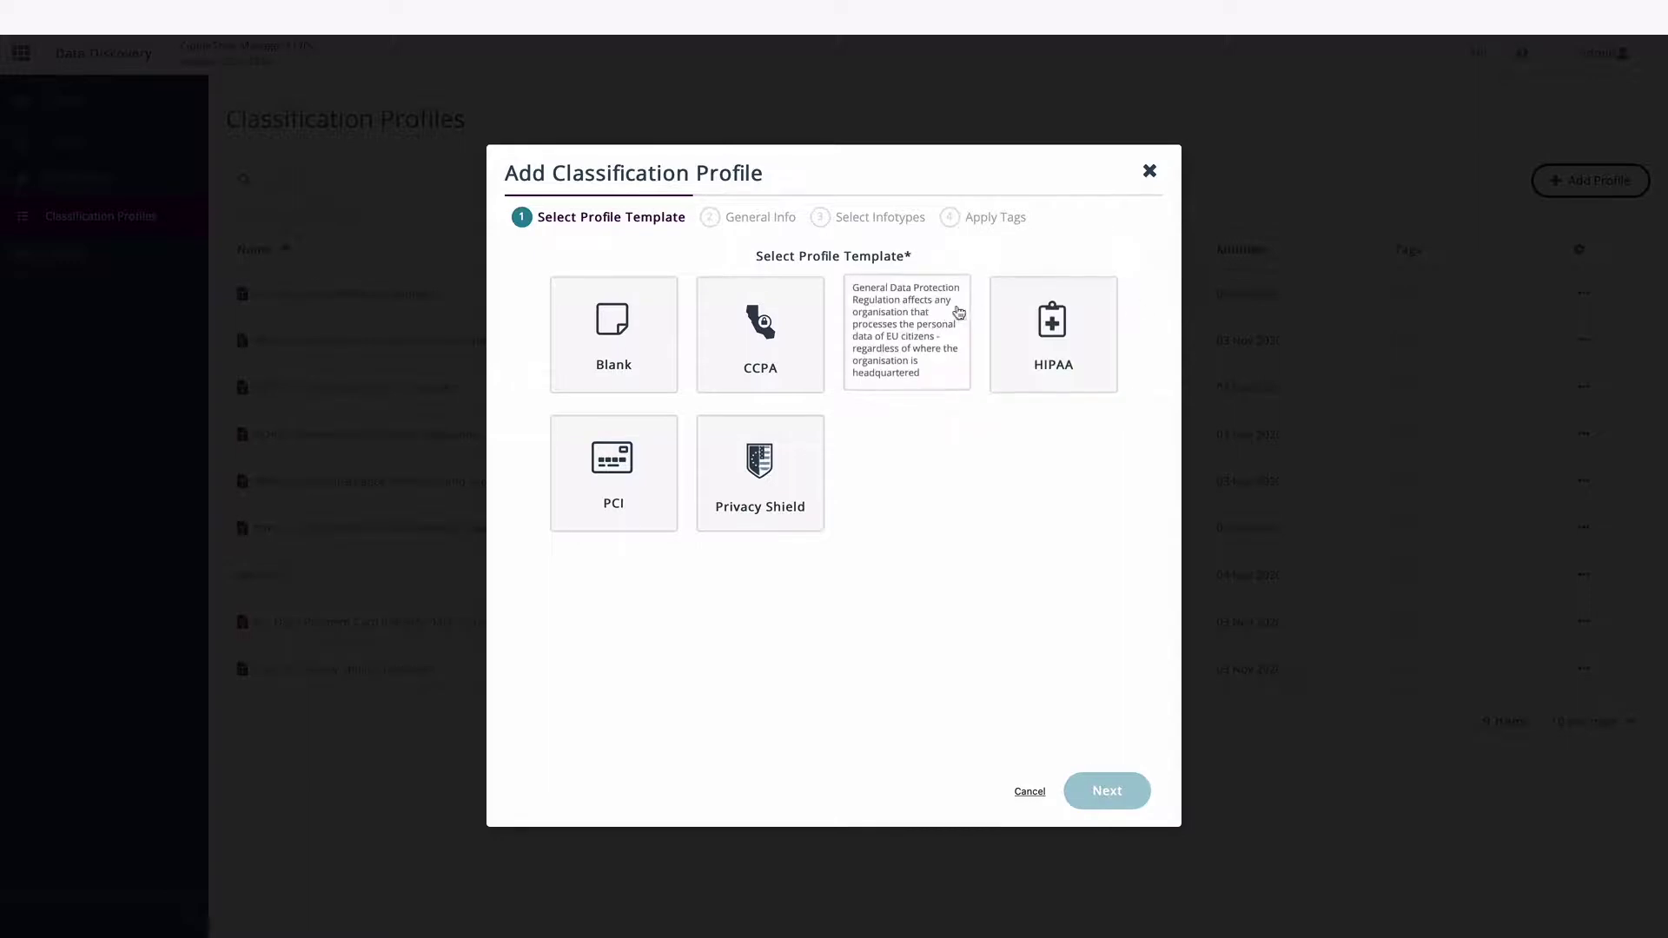
click(947, 314)
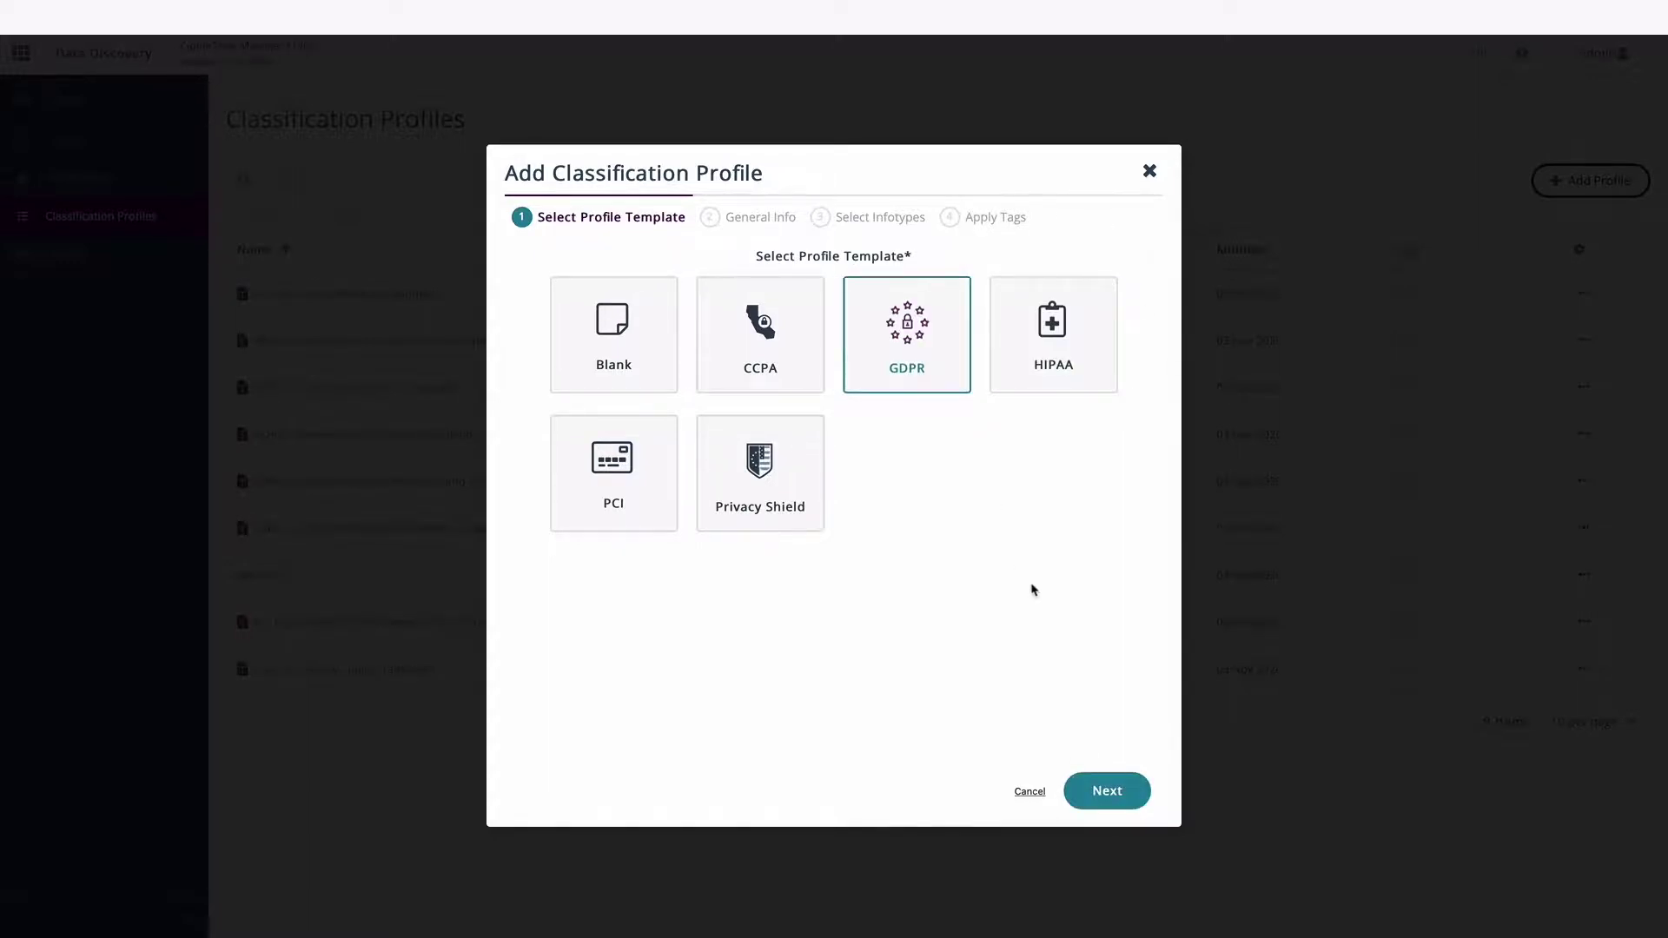
click(1110, 789)
text(French GDPR Scan)
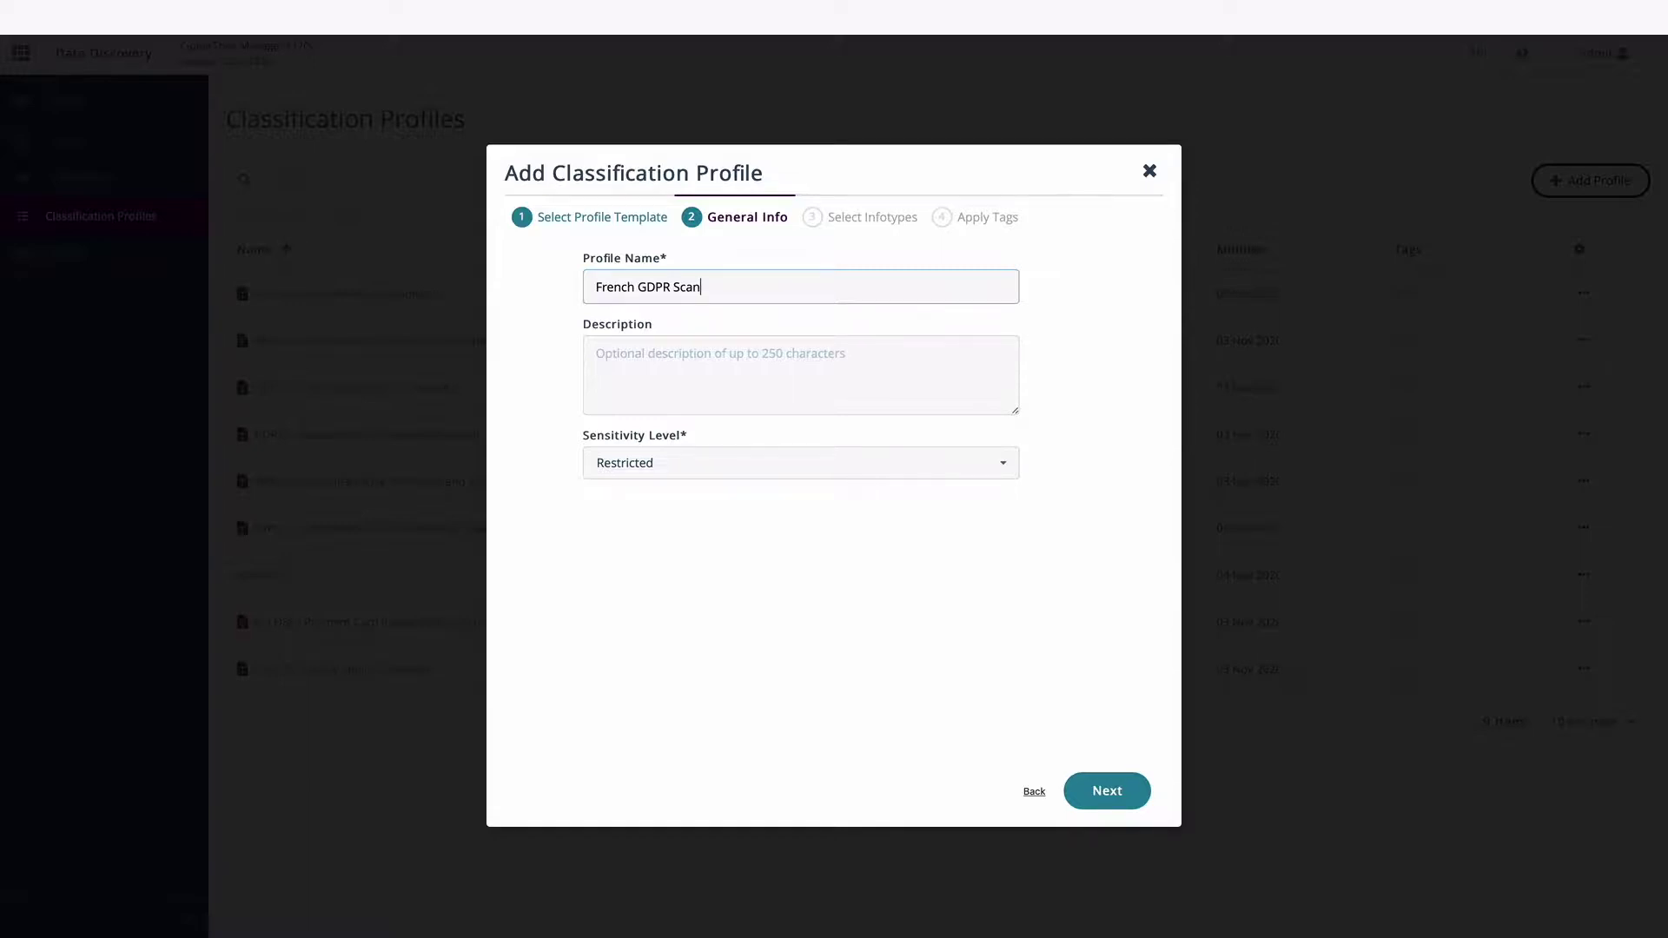
click(1003, 464)
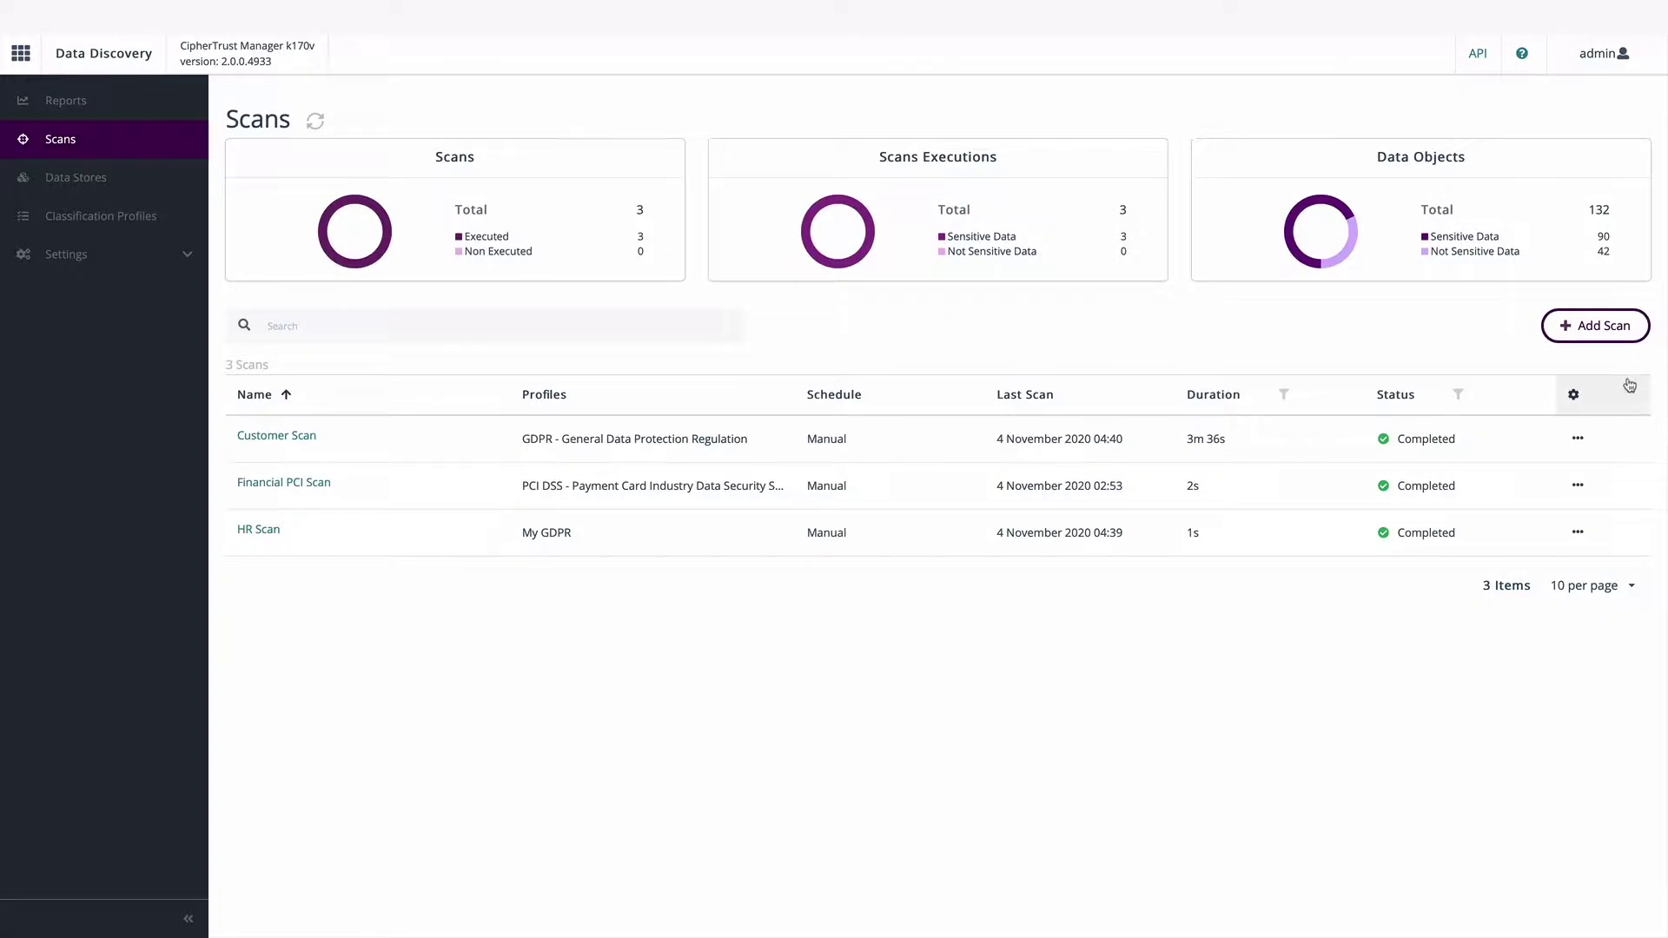
Start a new scan named GDPR data and select HR Repository as its data store.
click(1604, 339)
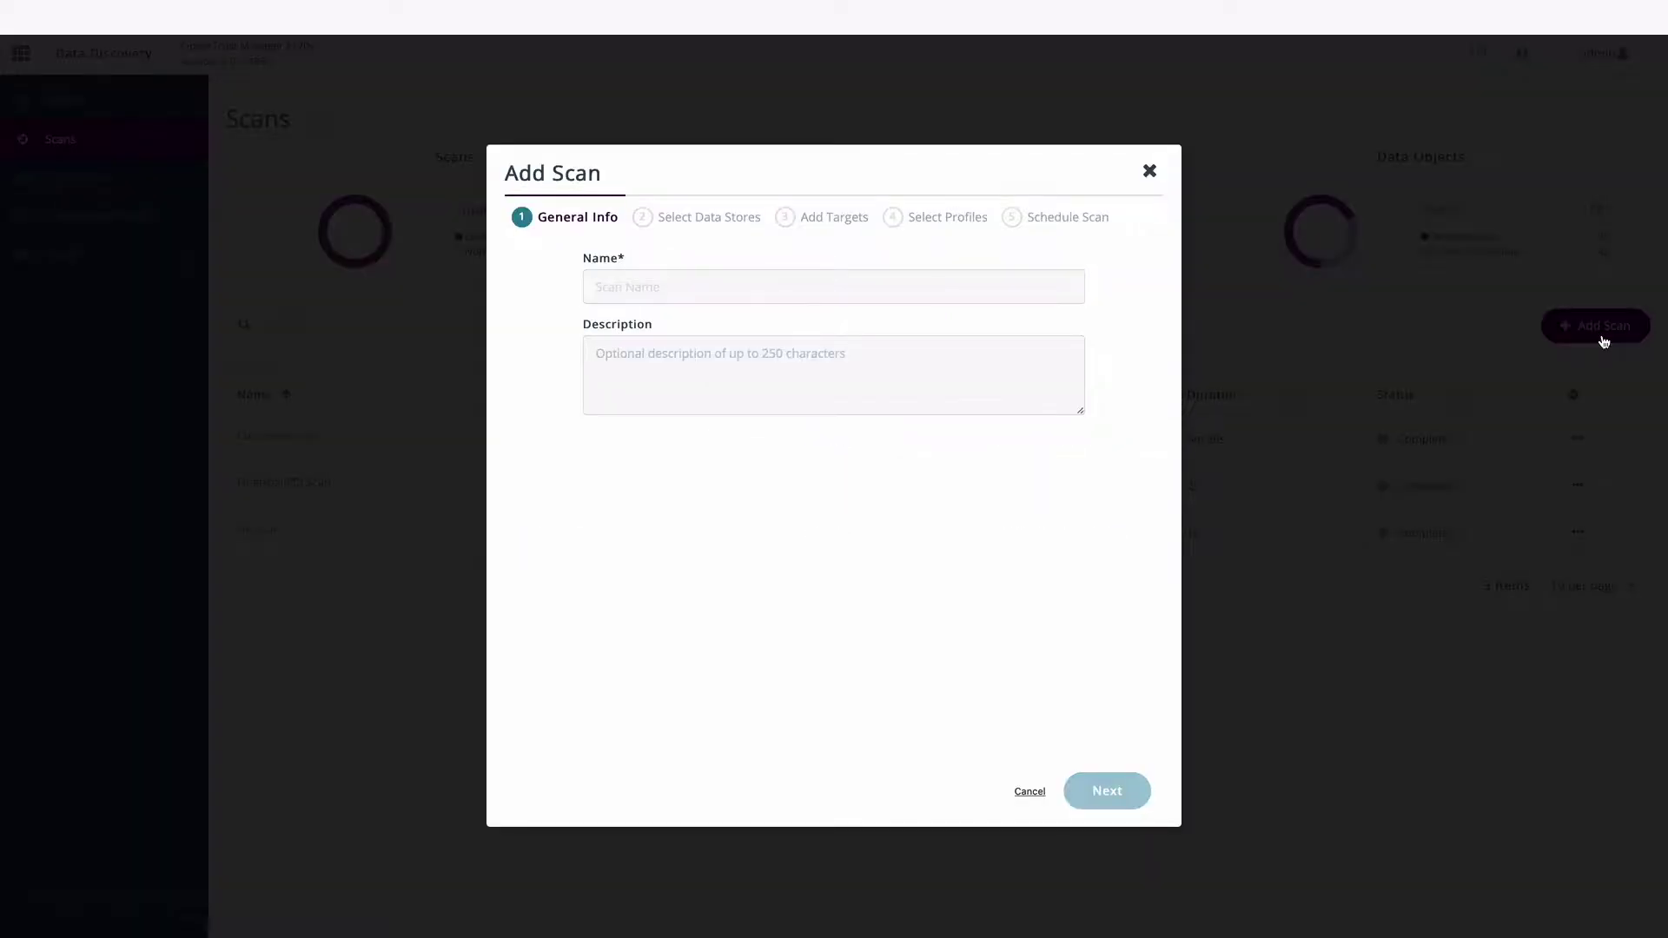
text(GDPR data)
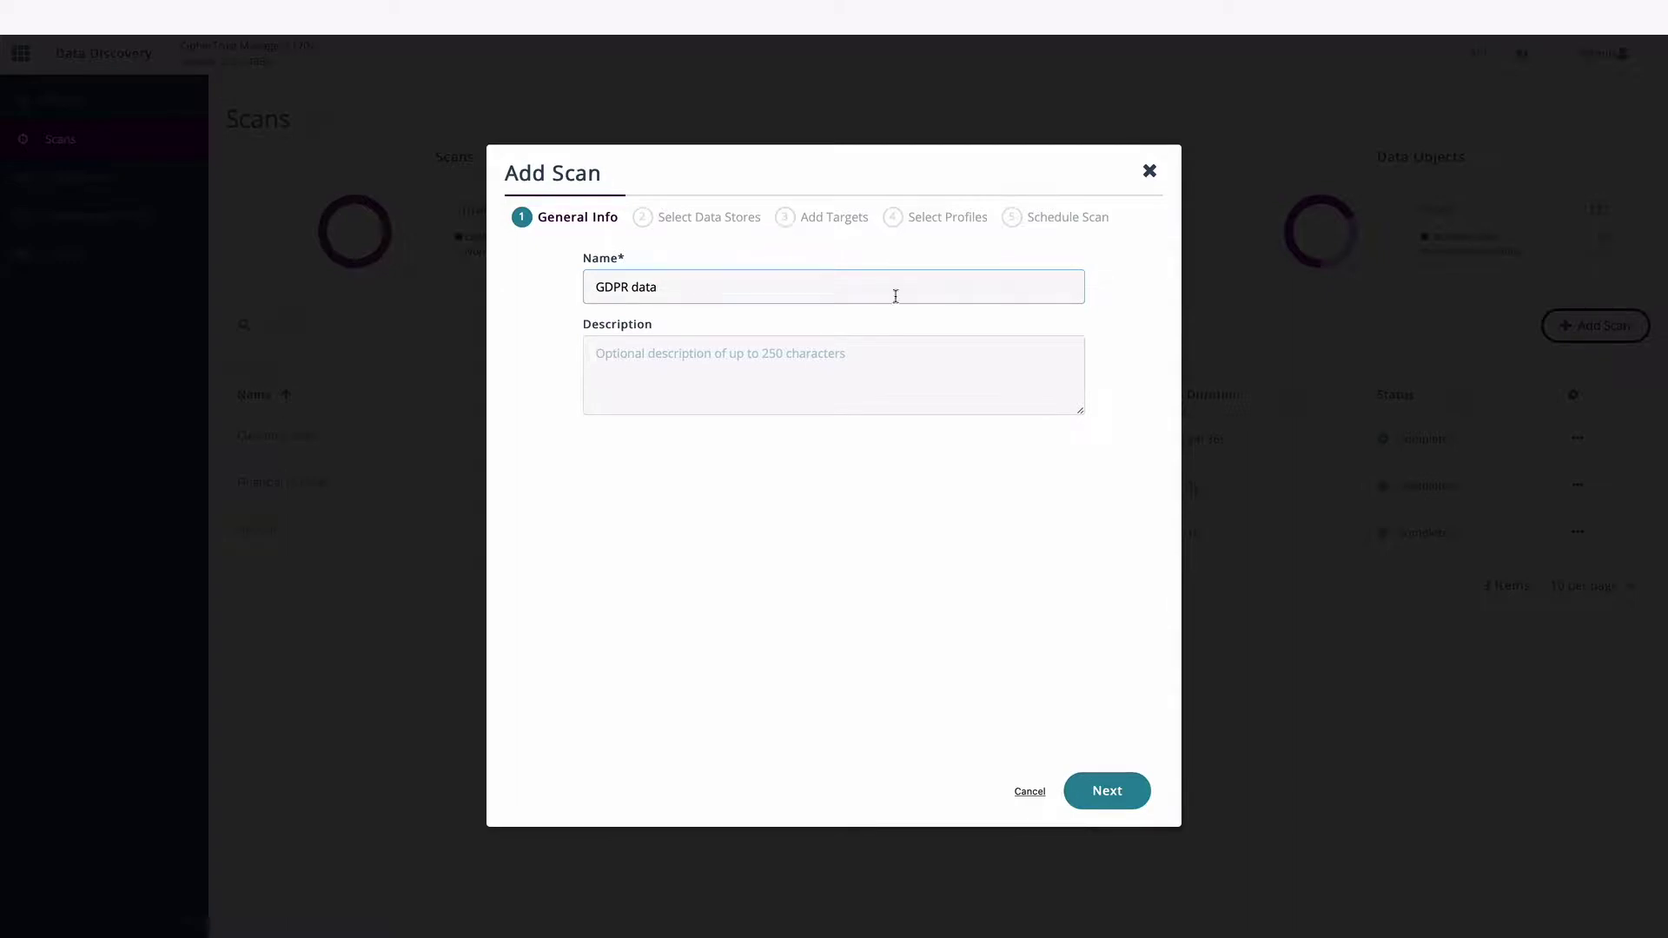
click(1113, 790)
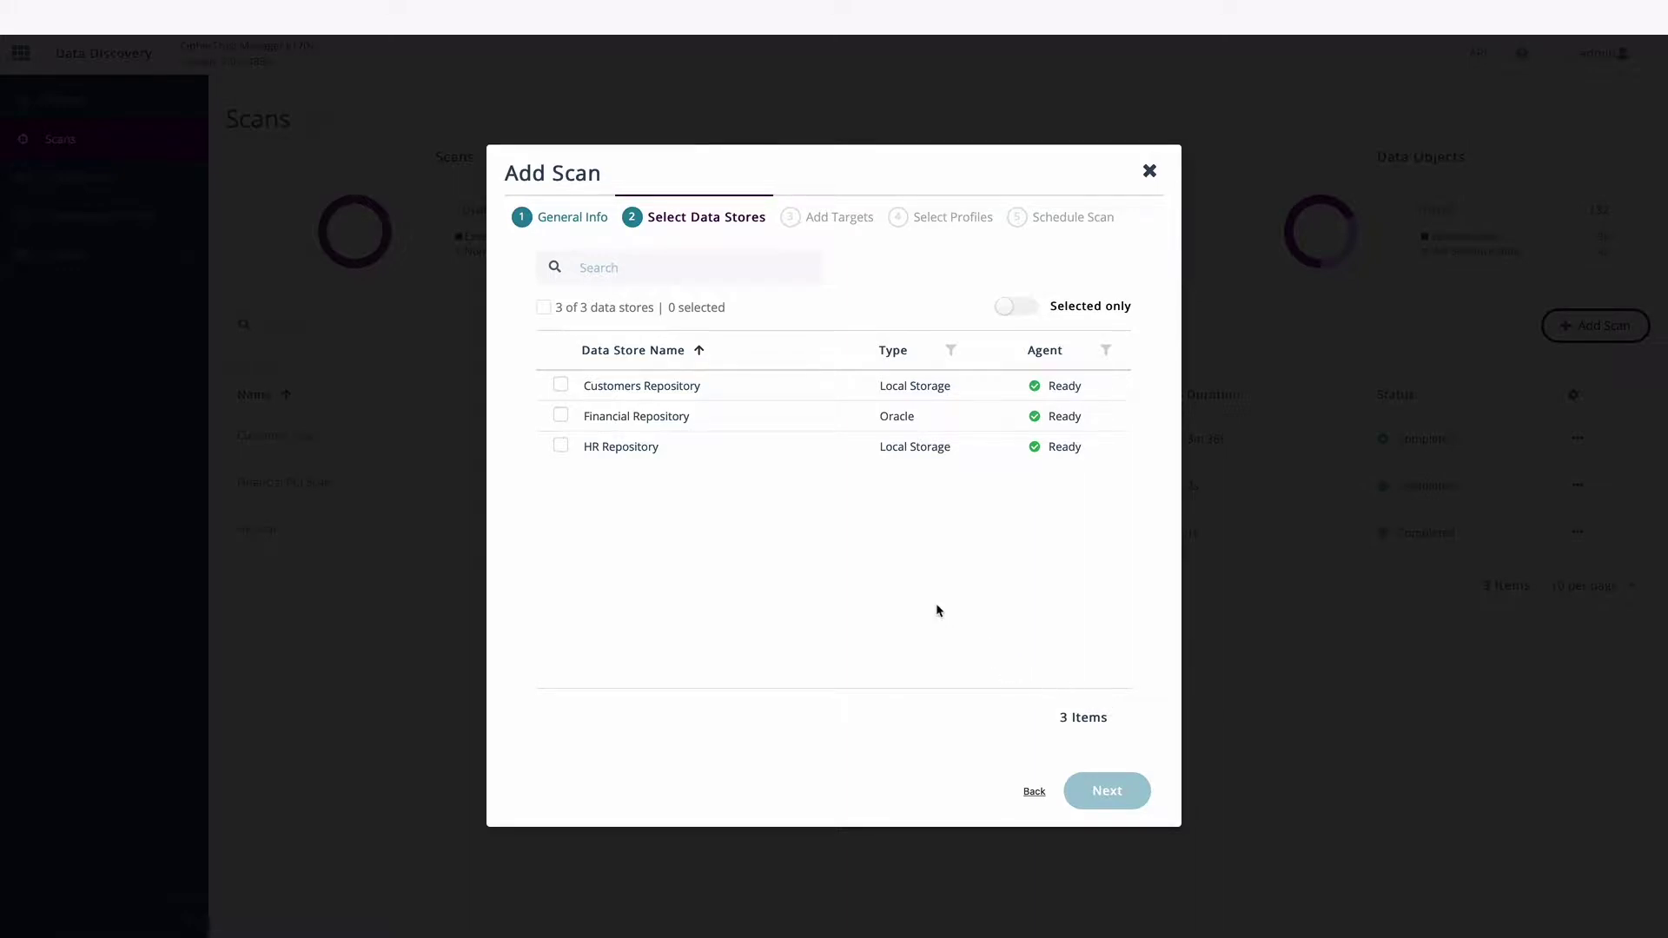
click(560, 447)
click(1096, 789)
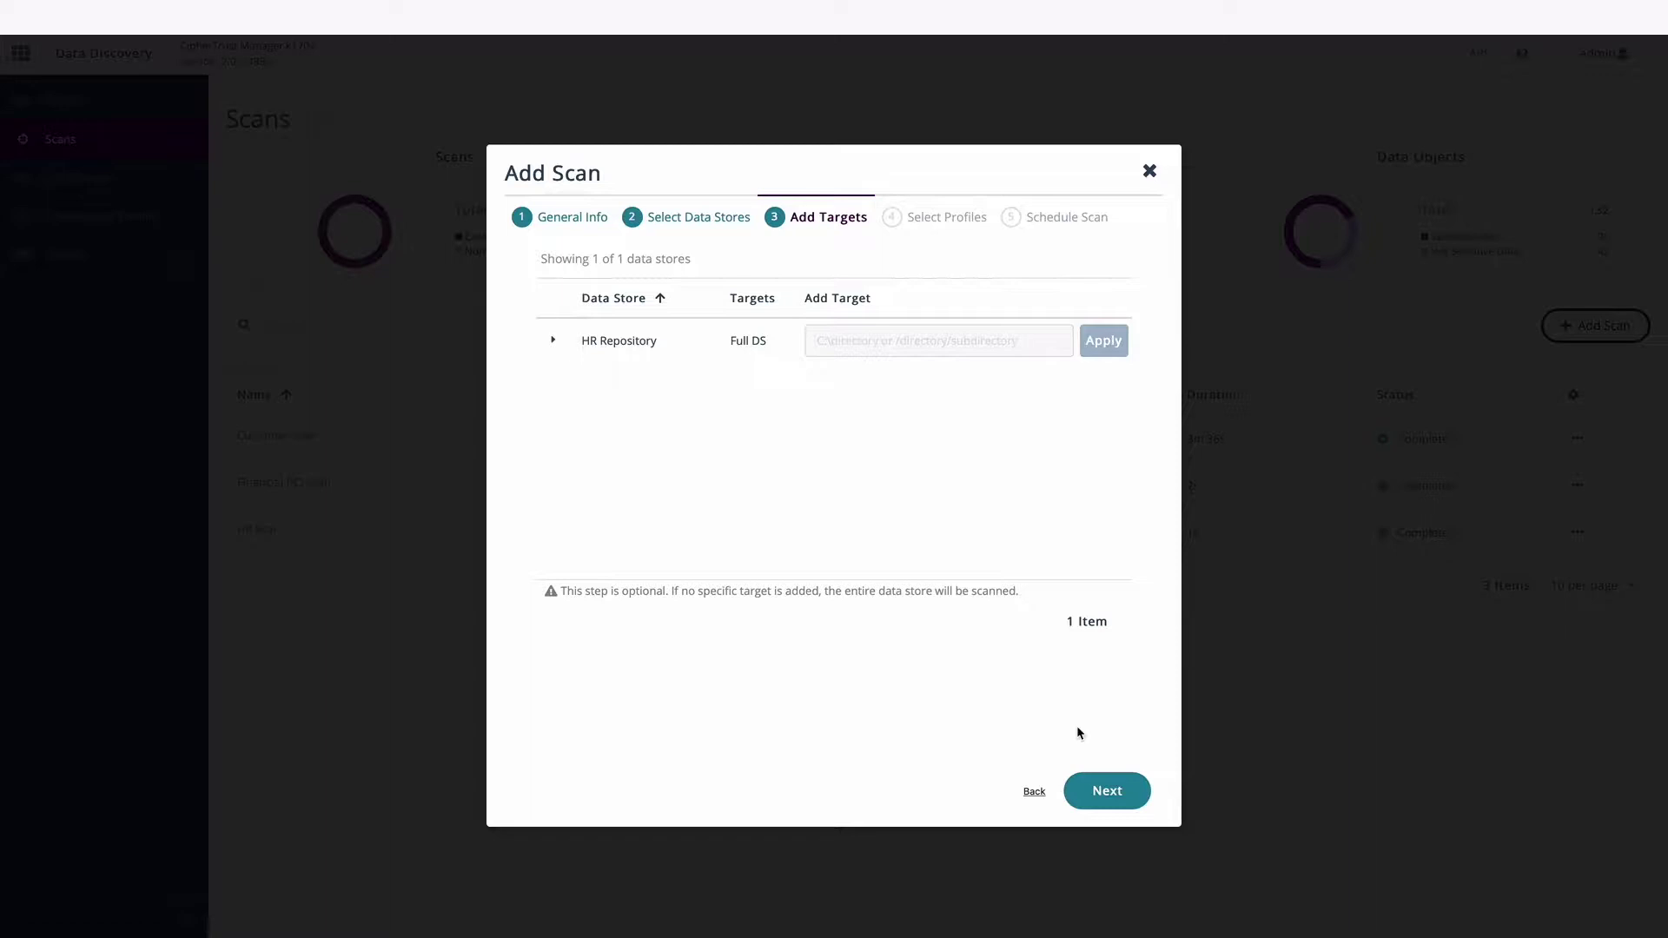
Keep the whole data store as target, select the GDPR - General Data Protection Regulation profile and choose Scheduled frequency for the scan.
click(1106, 790)
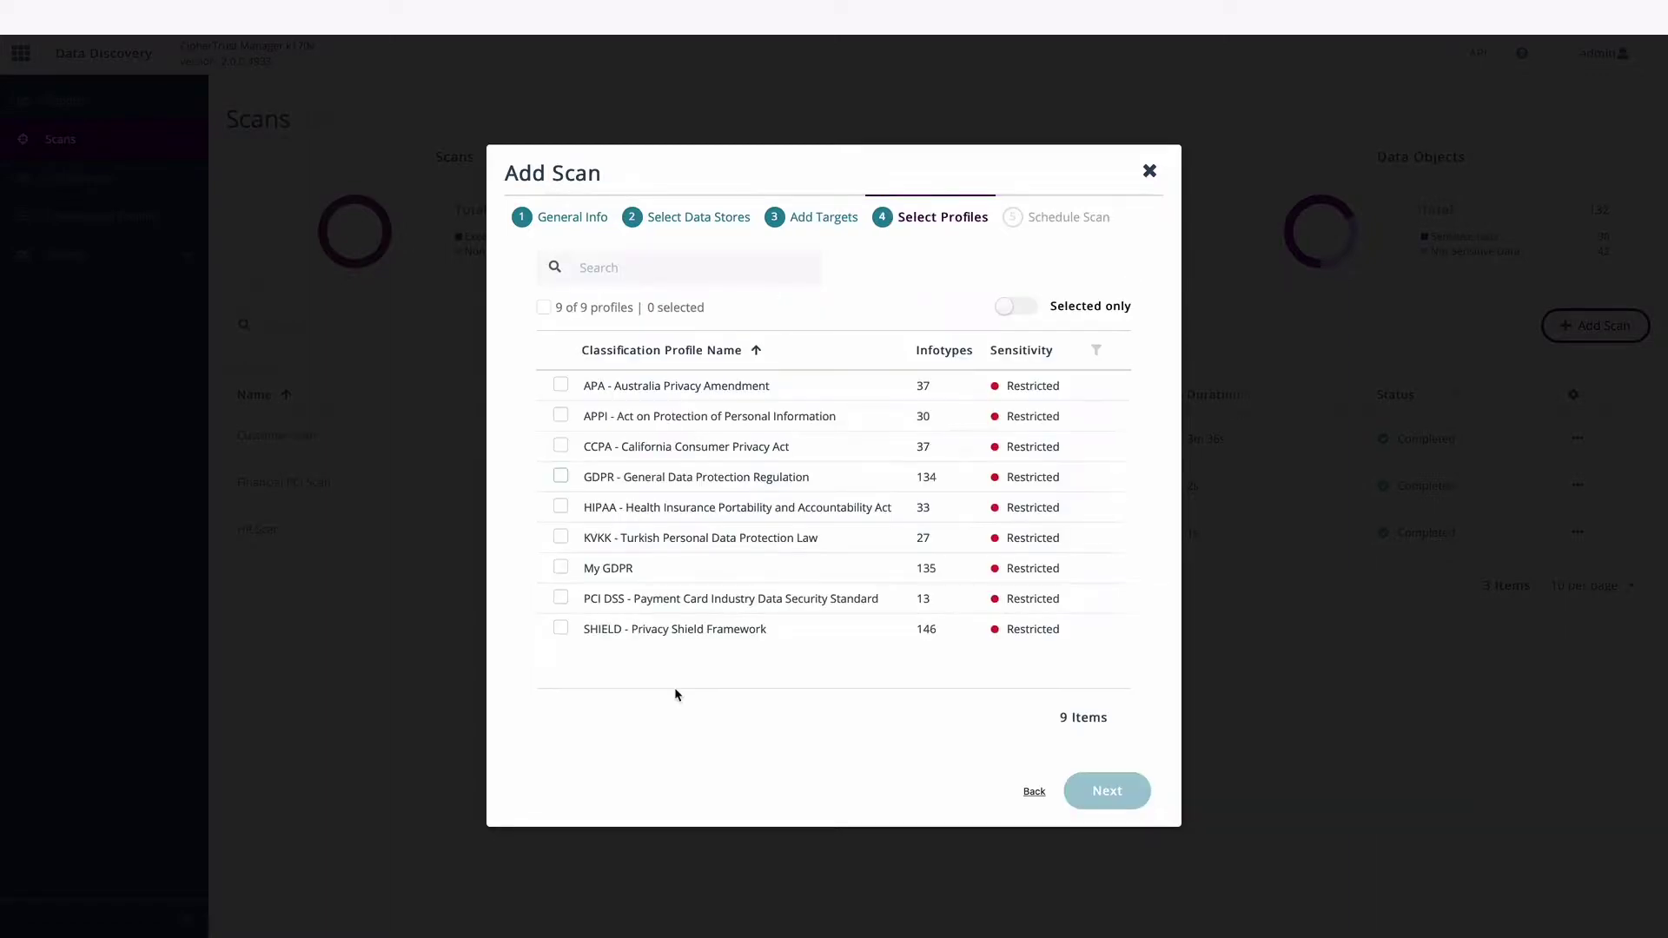
click(561, 477)
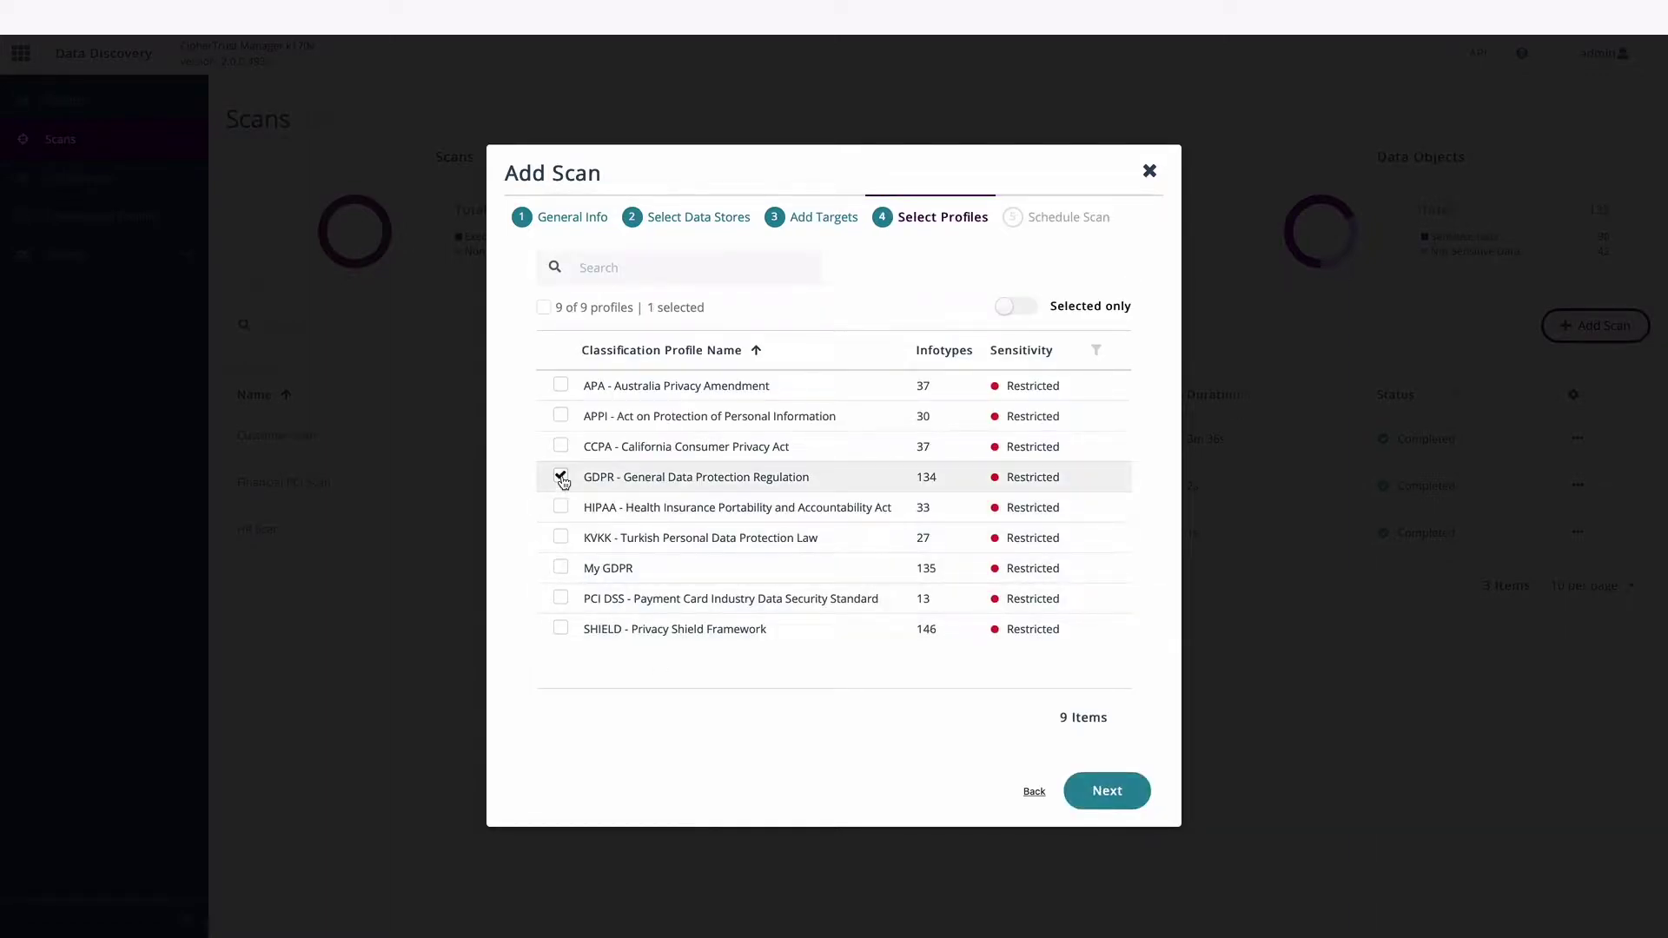
click(1077, 785)
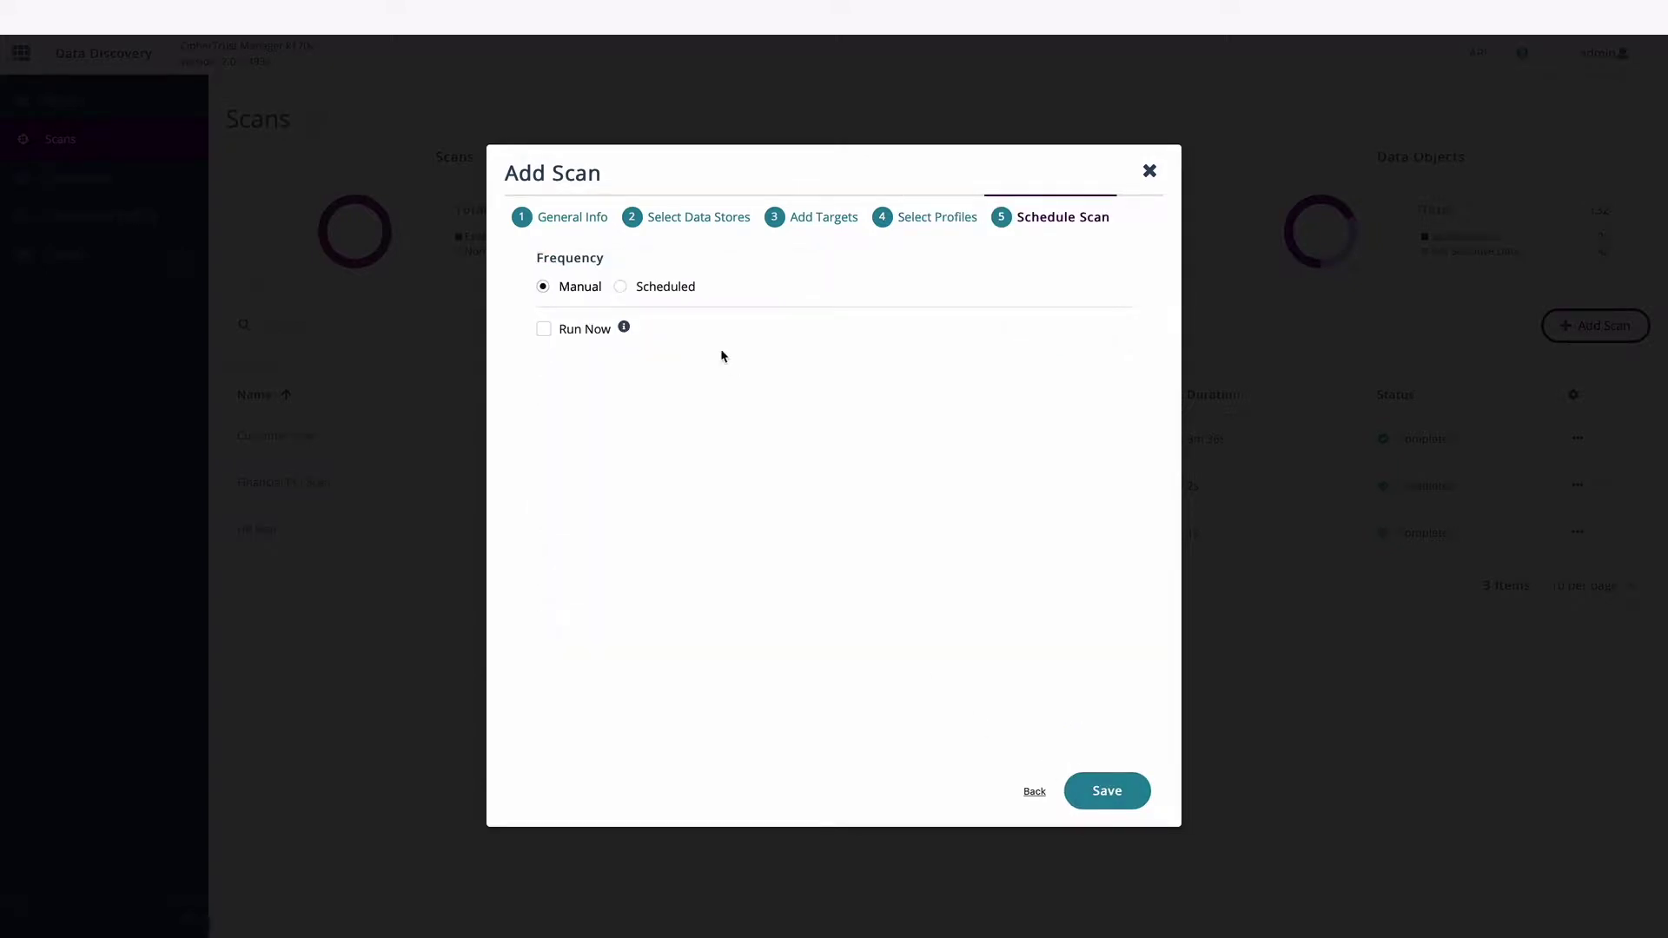
click(620, 288)
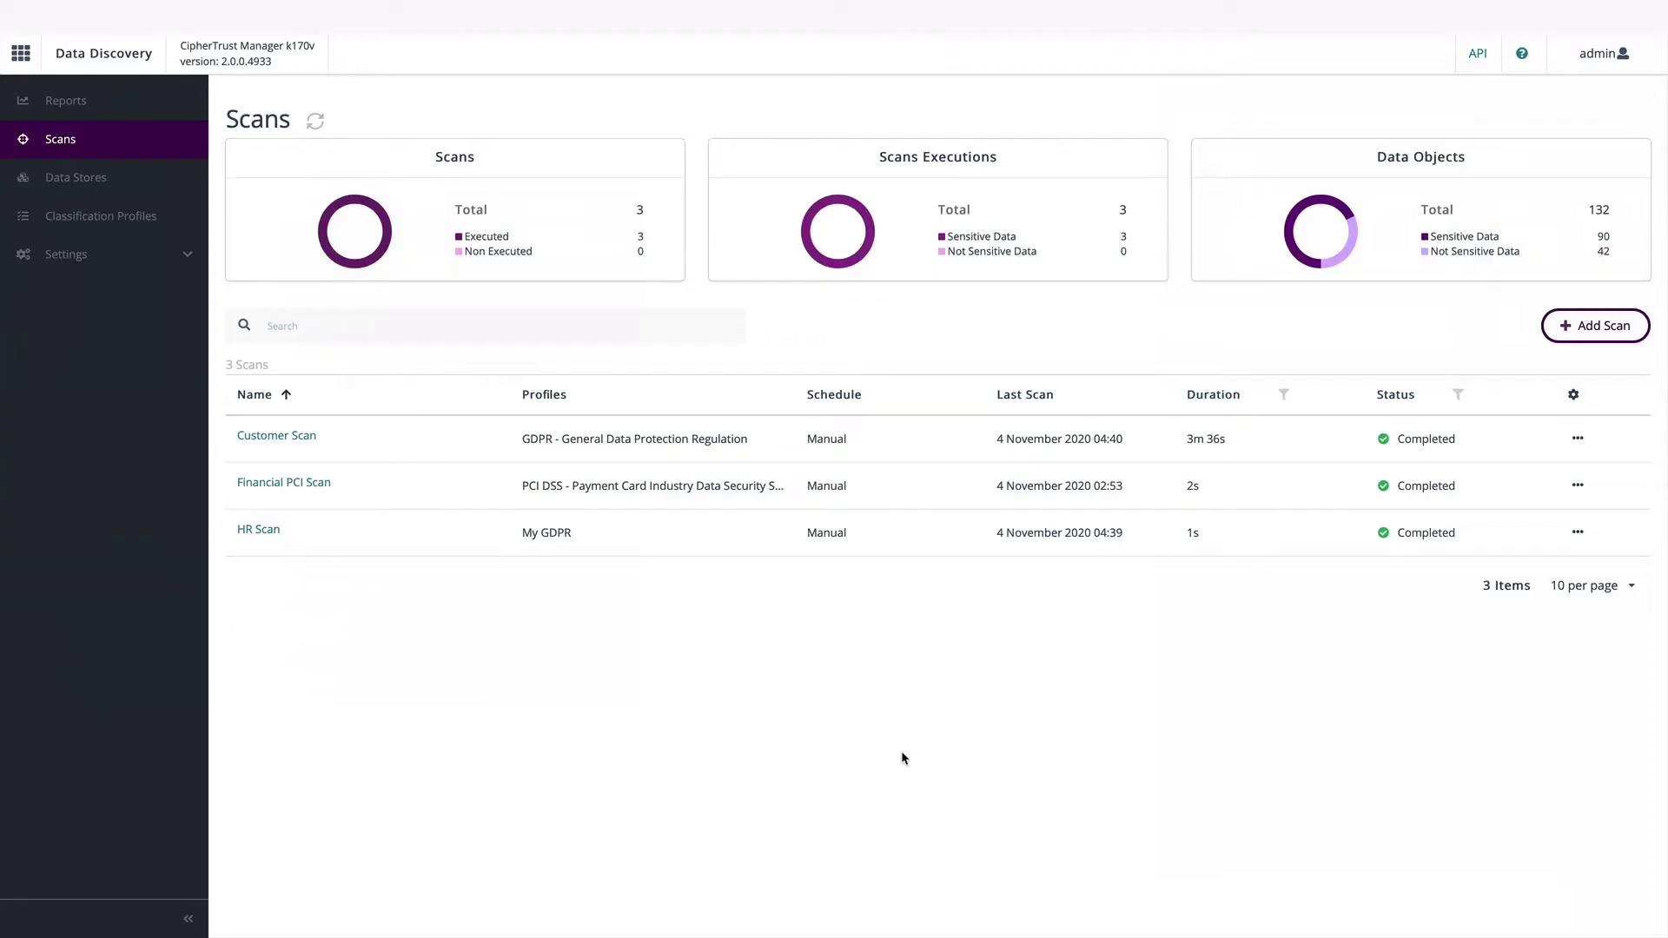
Start a new report named French GDPR Scan and include the HR Scan - 04 Nov 2020 entry.
mouse_move(310, 543)
click(62, 109)
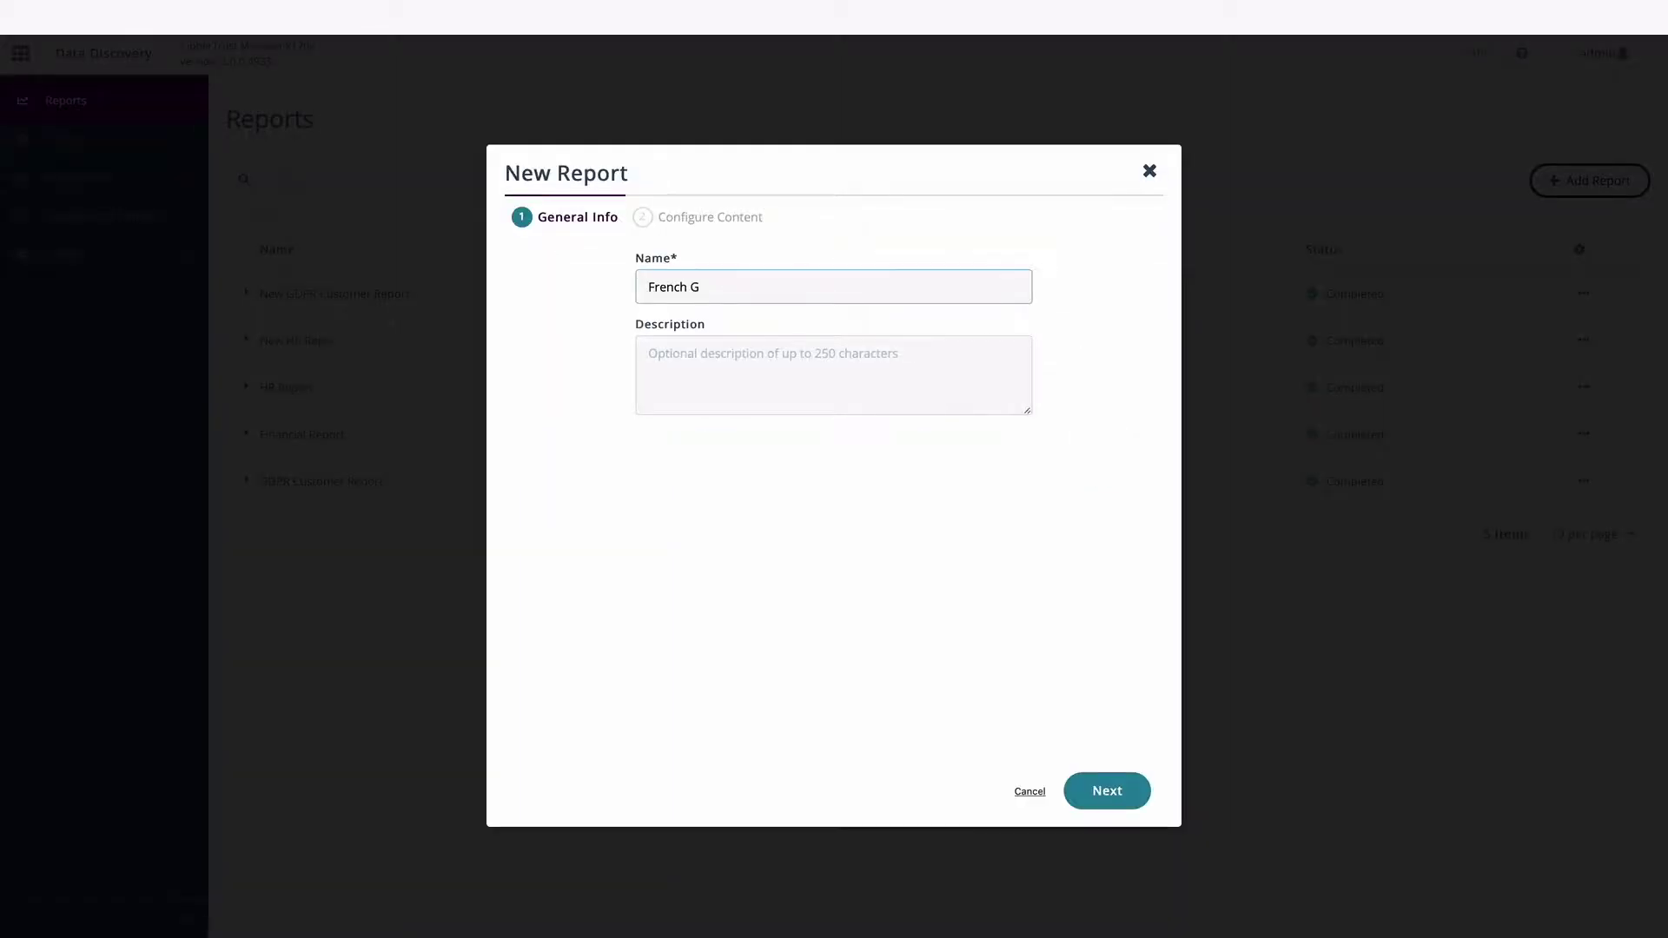
text(DPR Scan)
click(1102, 792)
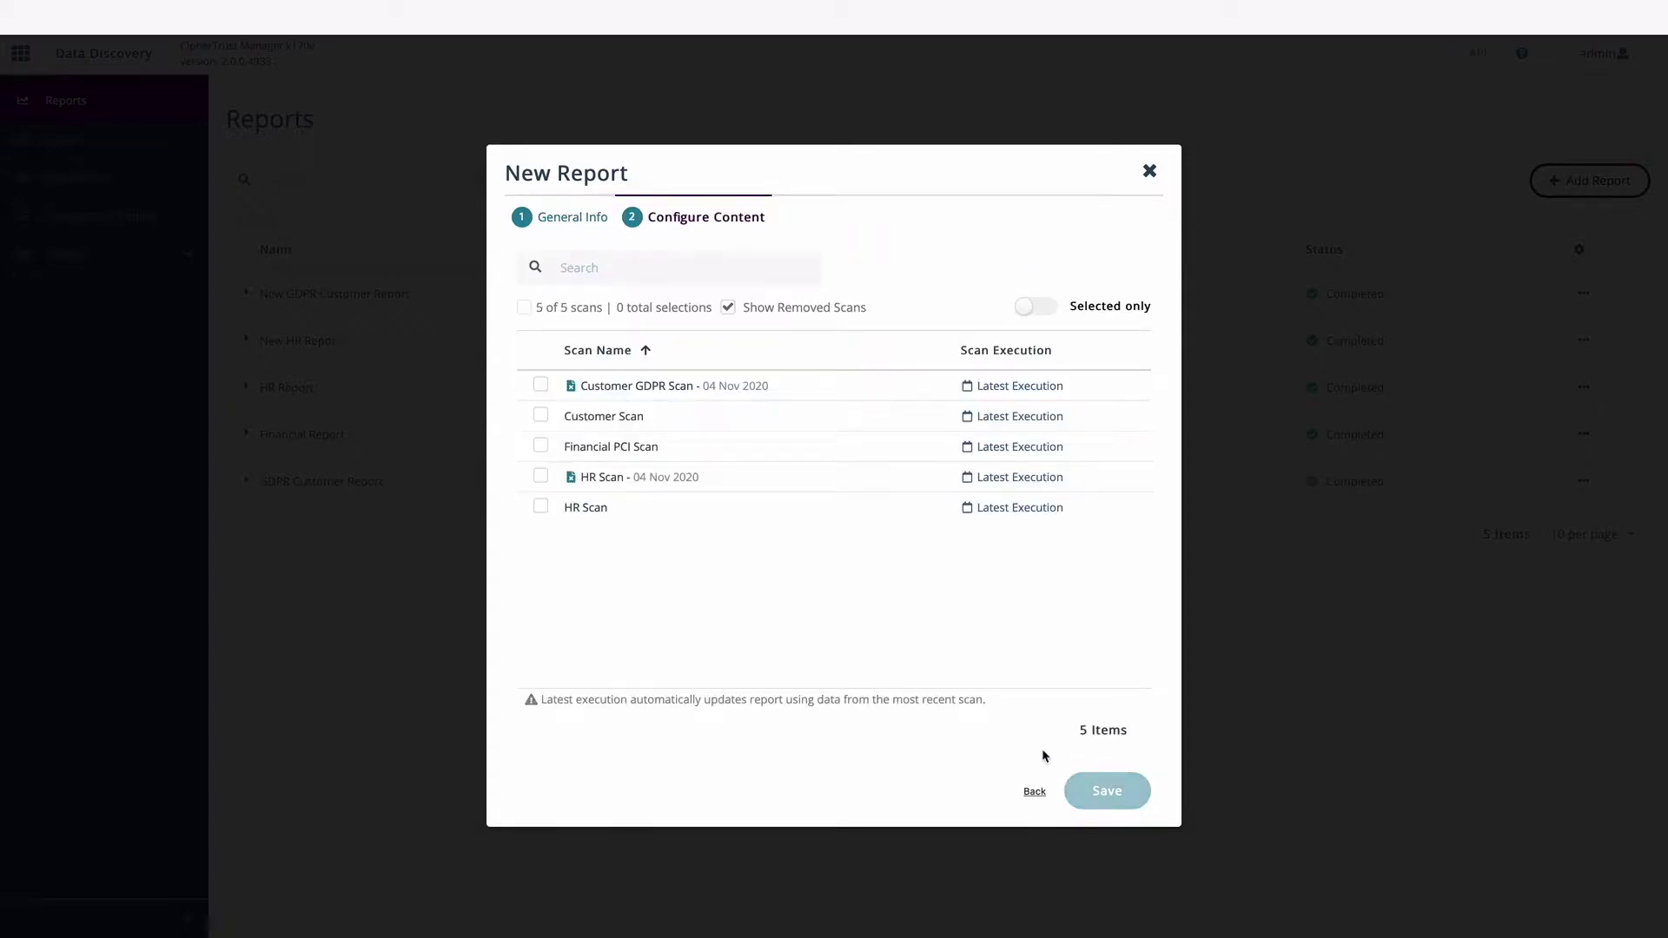
click(541, 476)
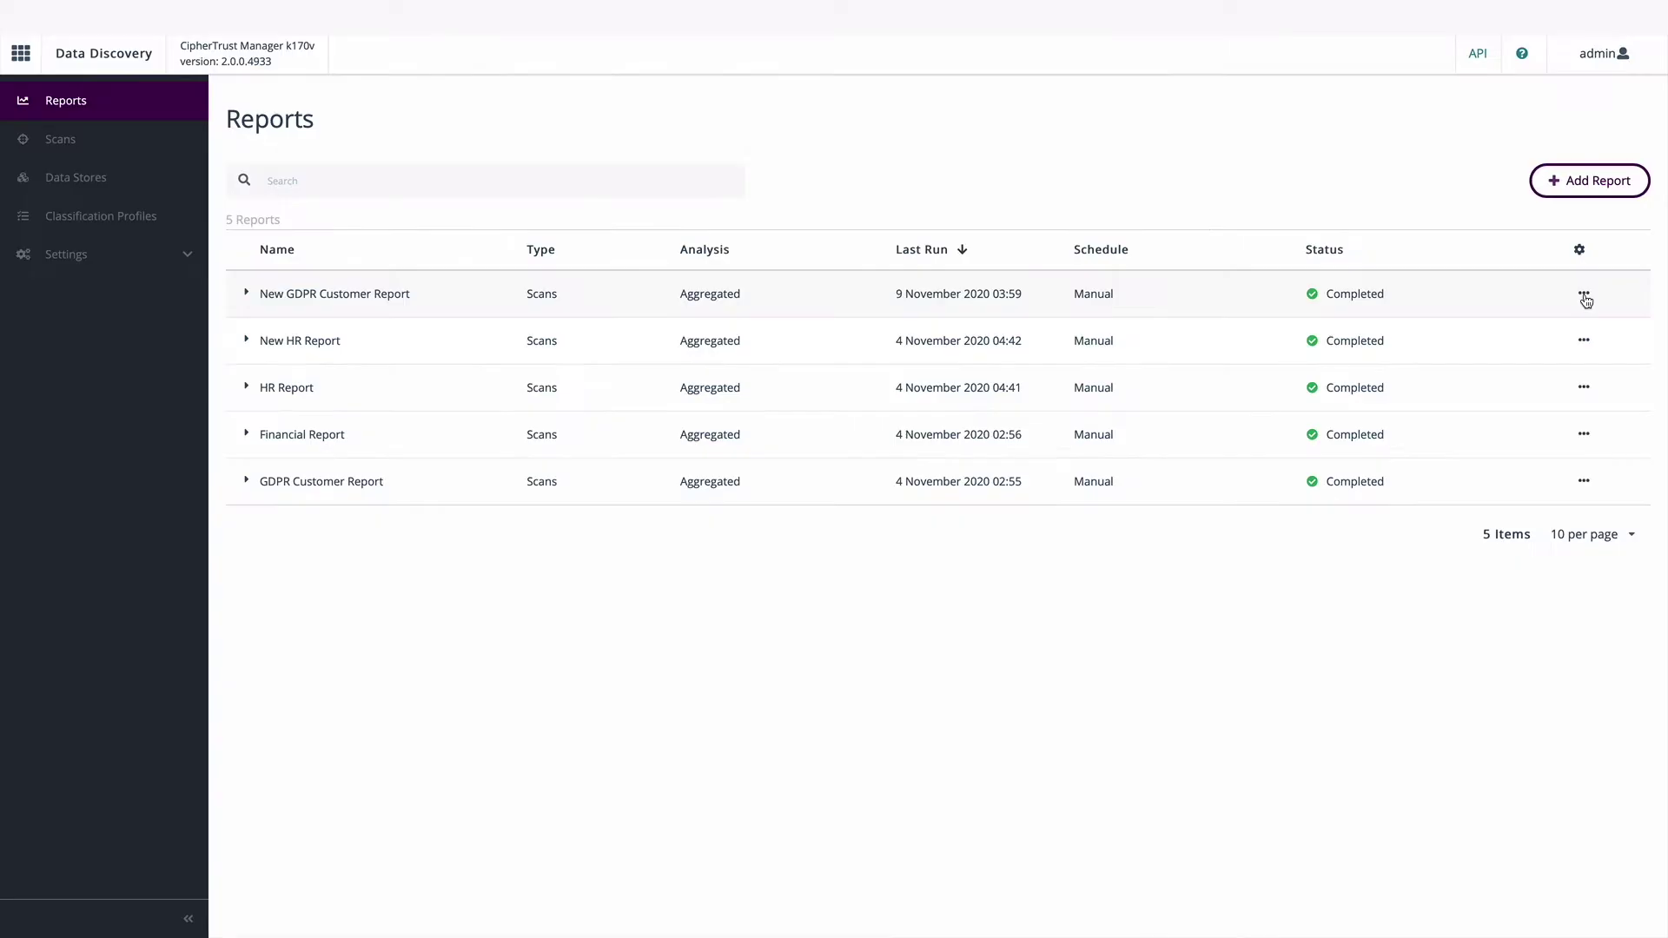
Run the New GDPR Customer Report and drill into the Financial category of its Sensitive Infotype Distribution.
click(1584, 295)
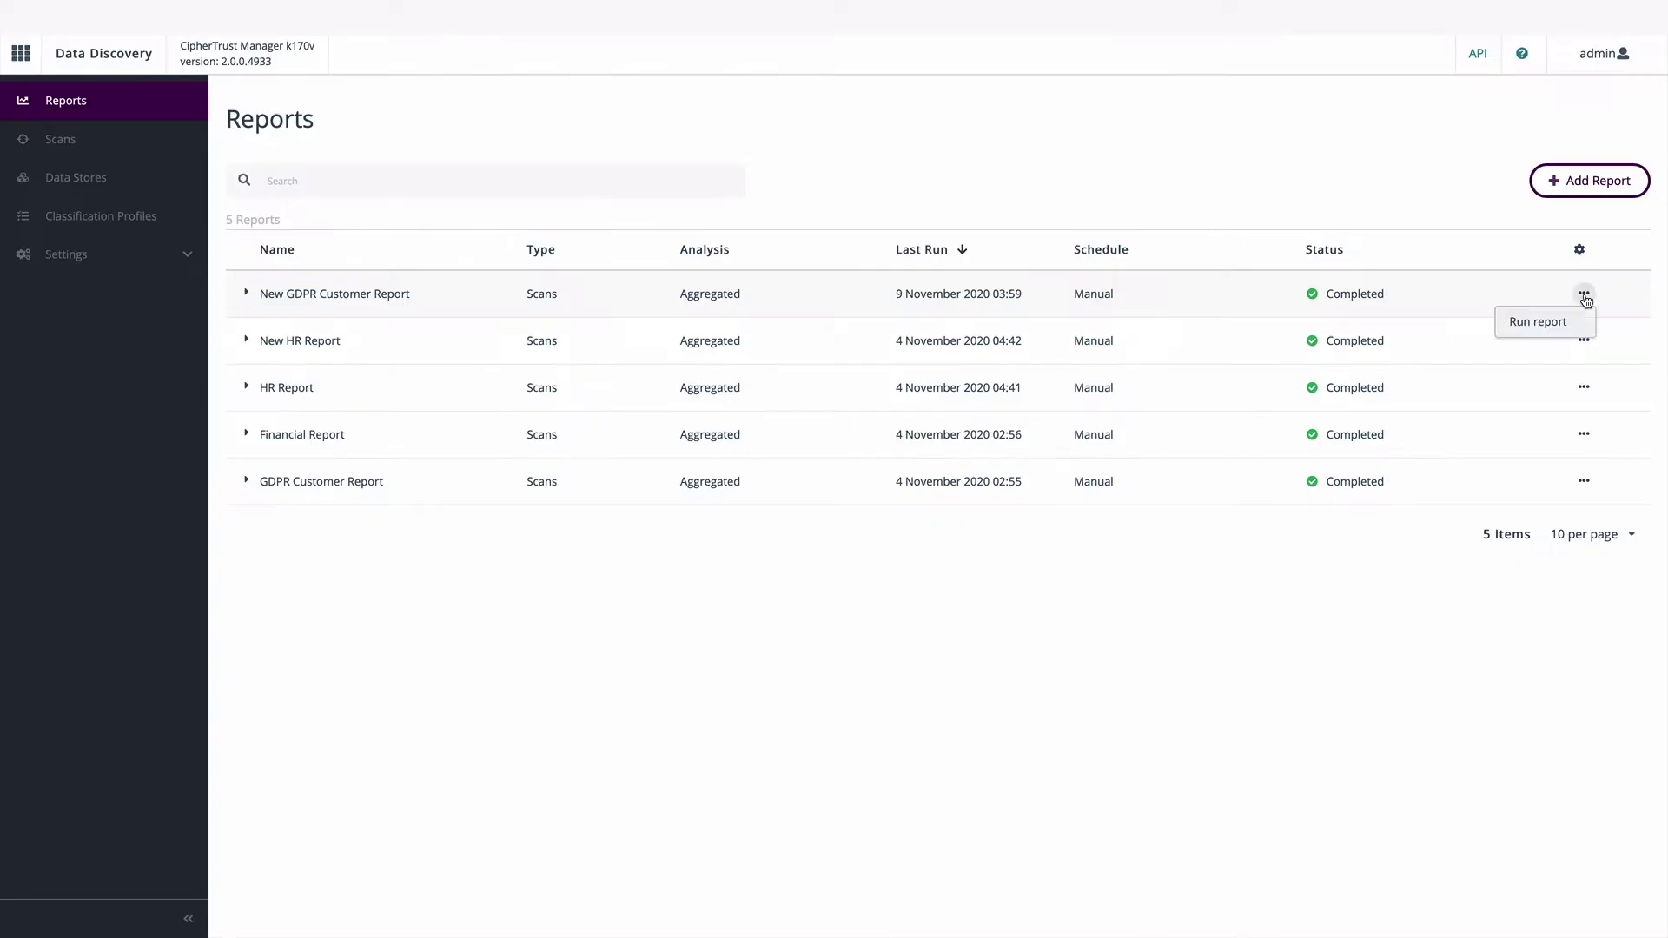
click(1543, 321)
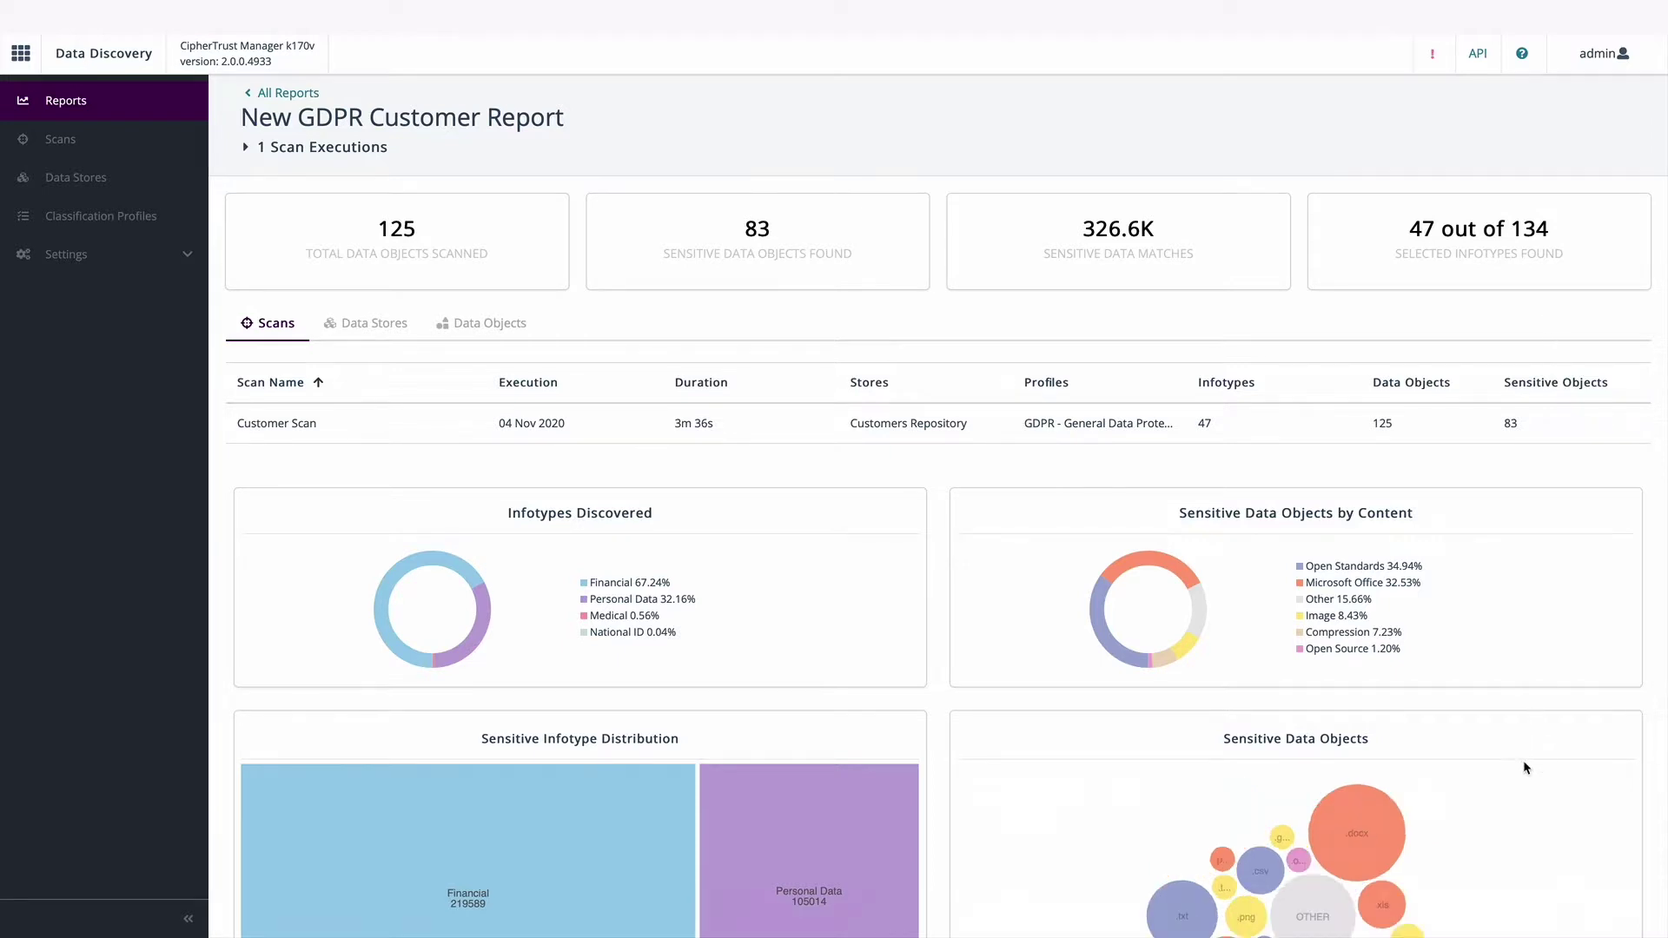
scroll(1526, 769, down, 2)
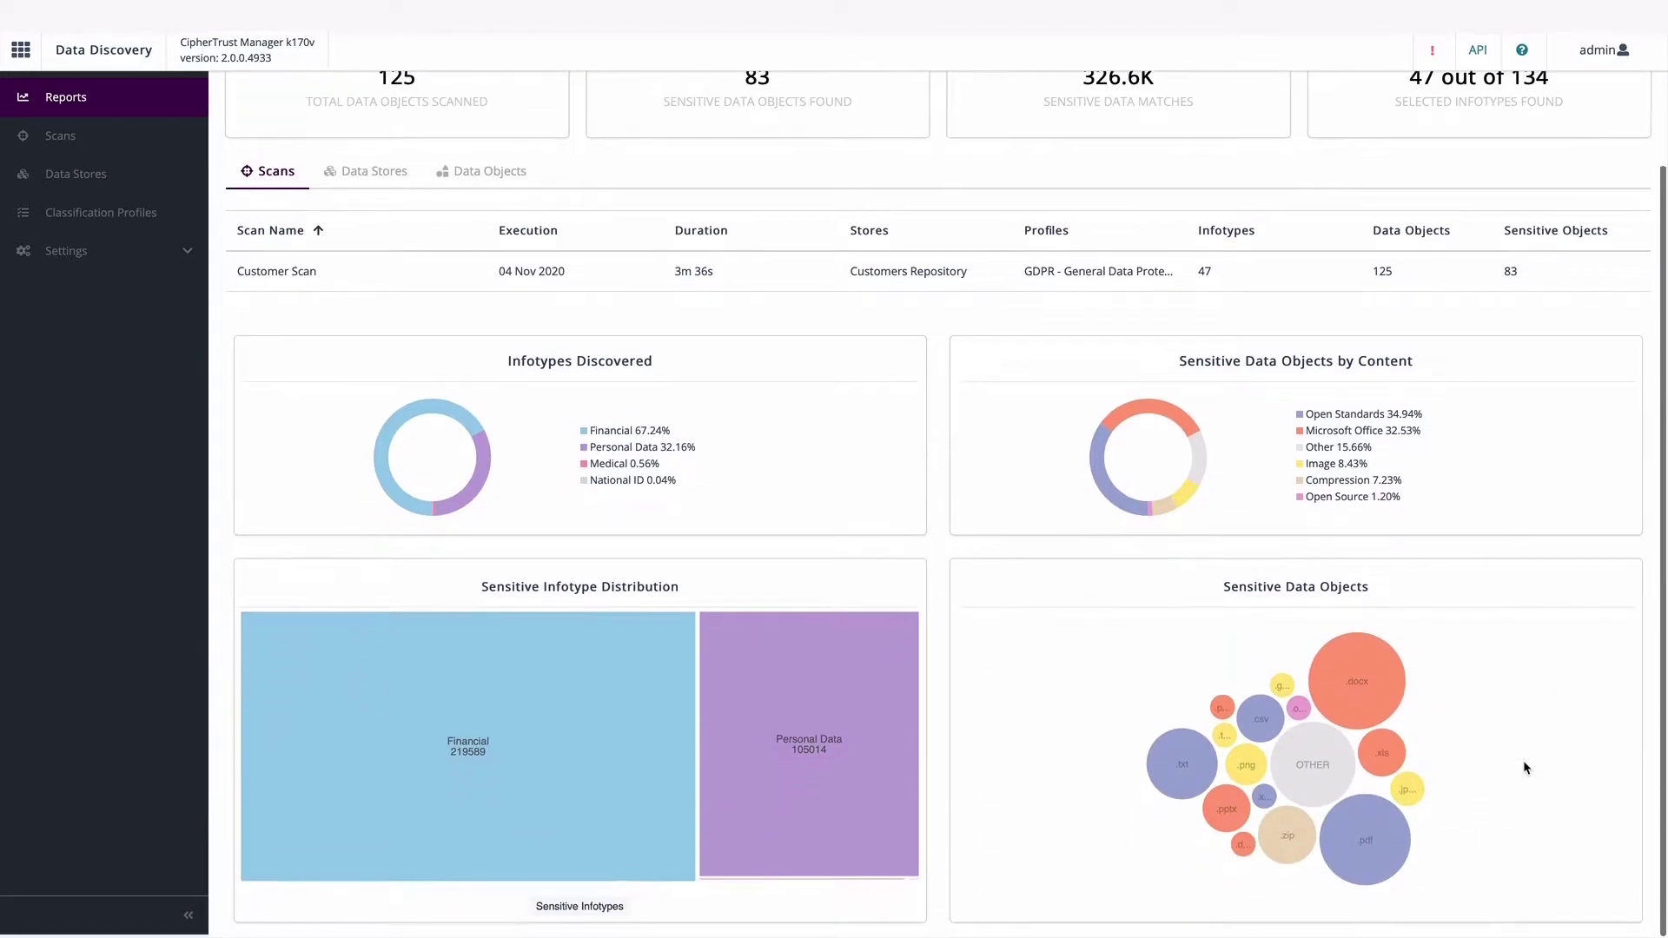
click(563, 744)
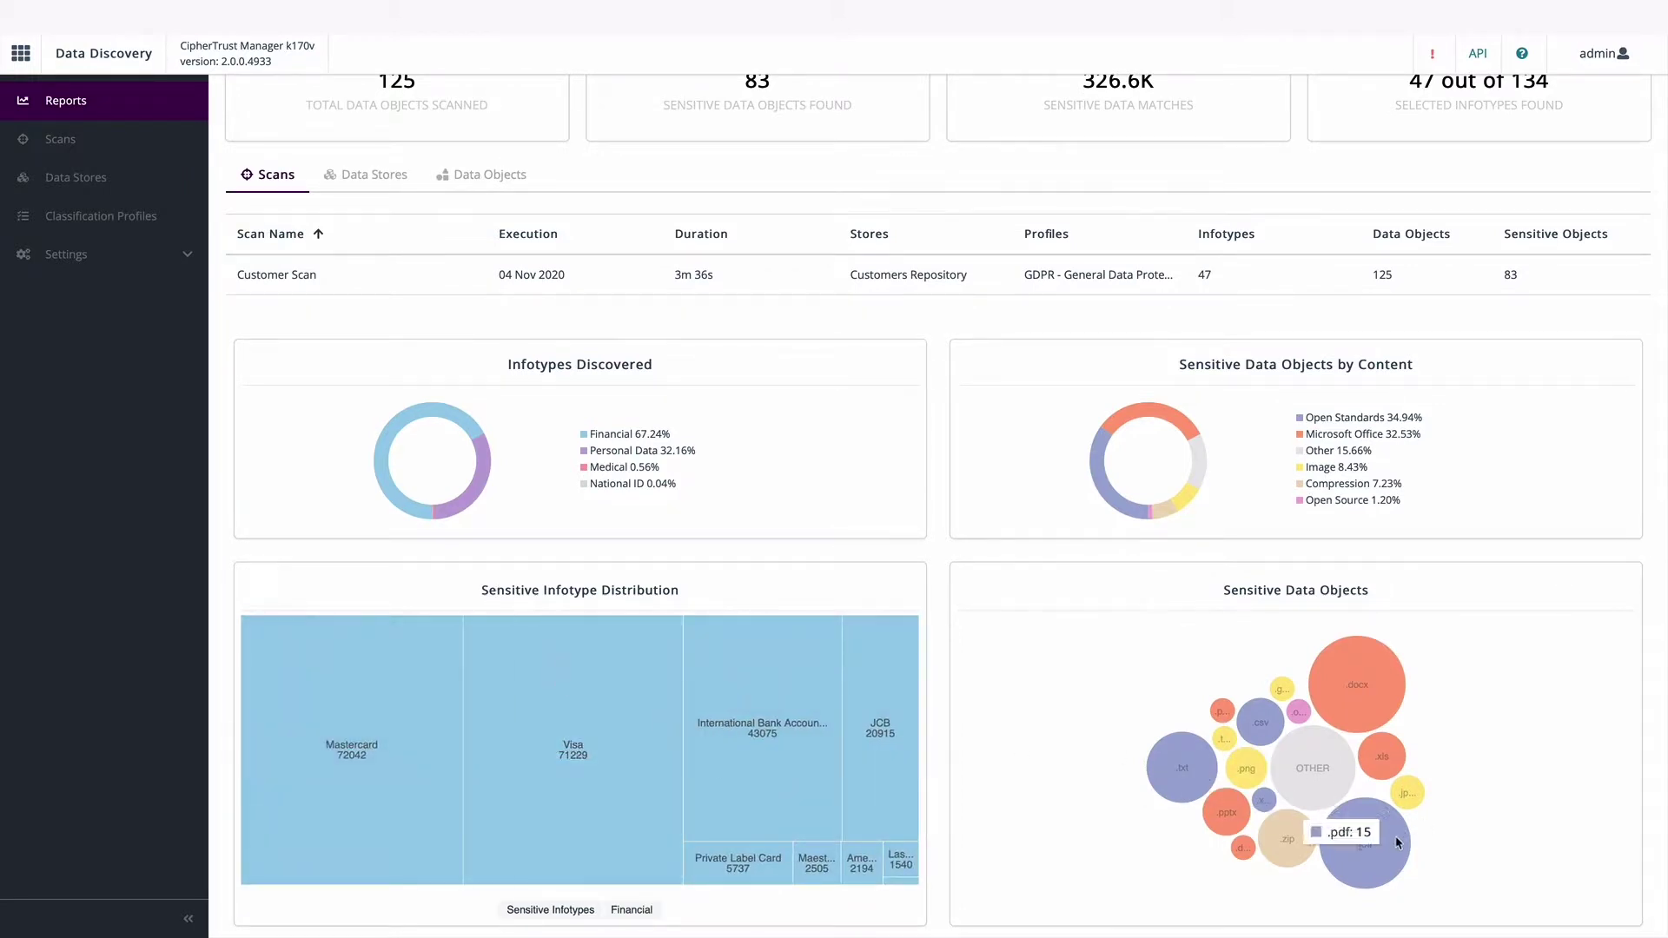
Inspect the file types in the report's Sensitive Data Objects chart and view its data stores breakdown.
mouse_move(1288, 851)
mouse_move(1187, 789)
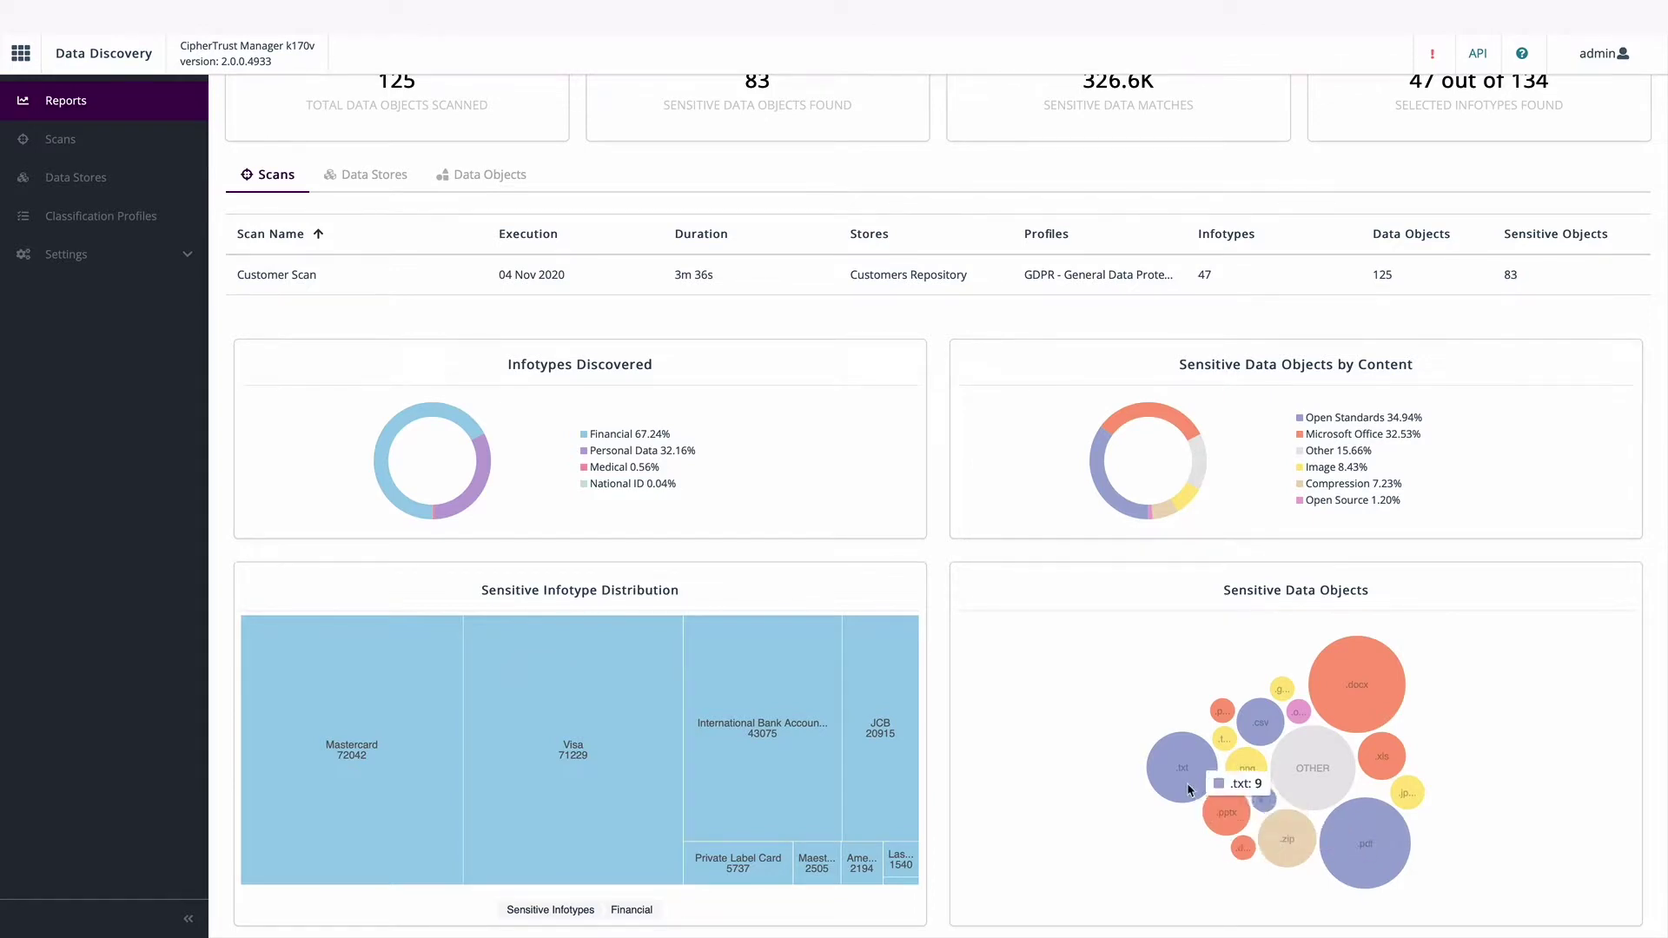
mouse_move(1219, 747)
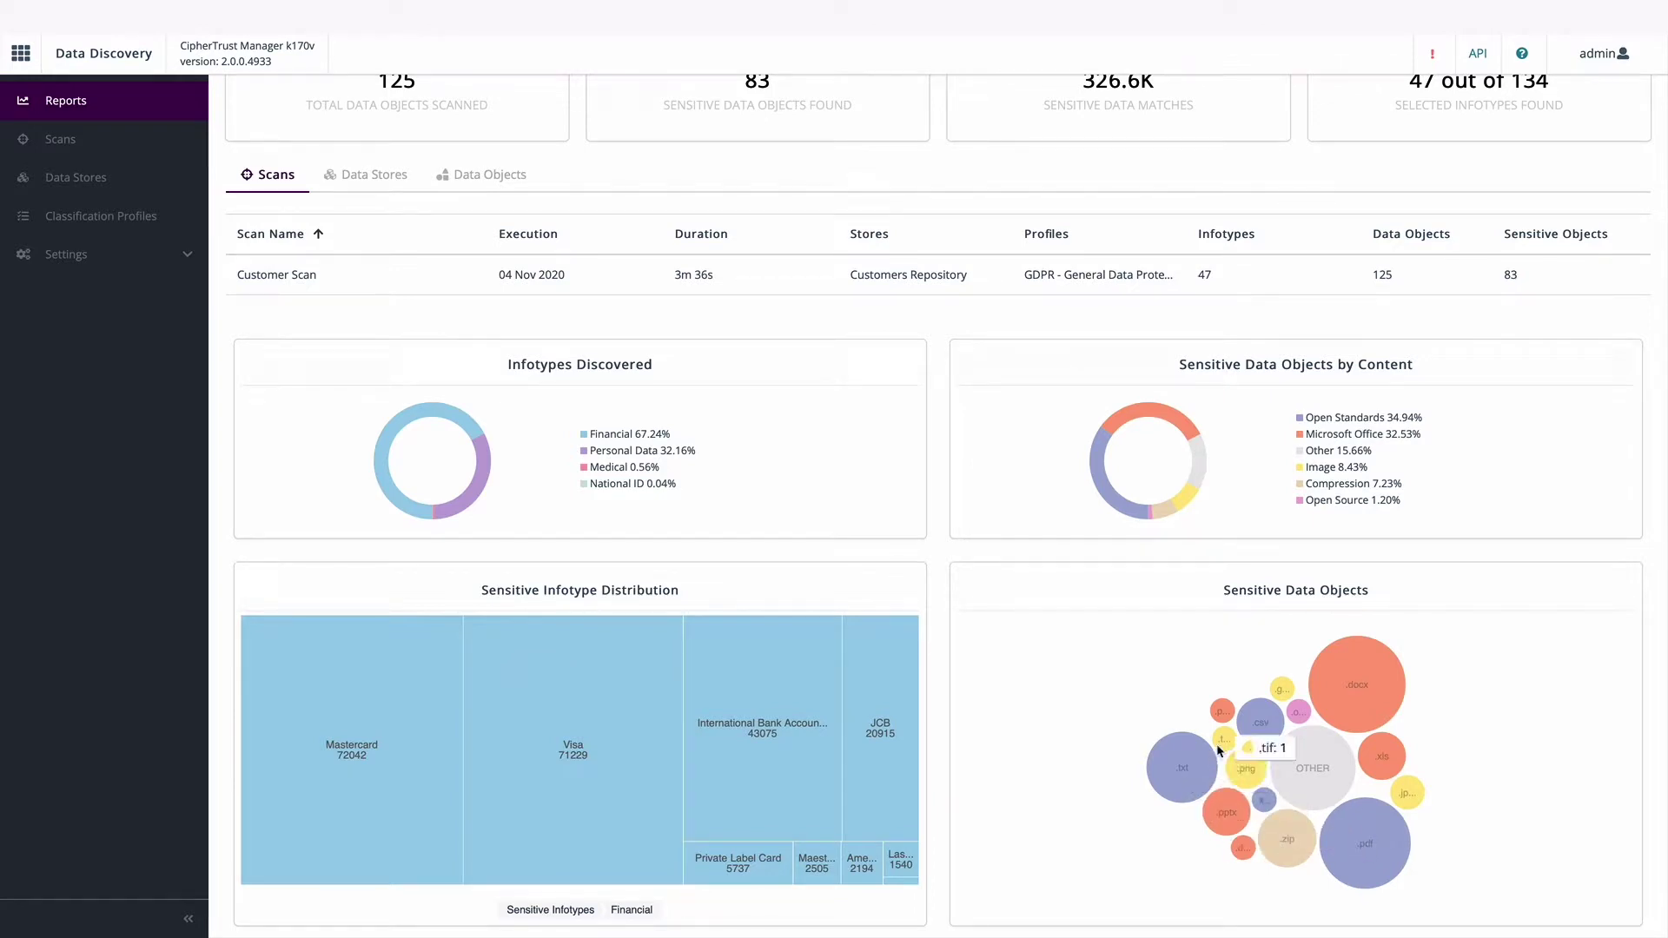
click(1217, 744)
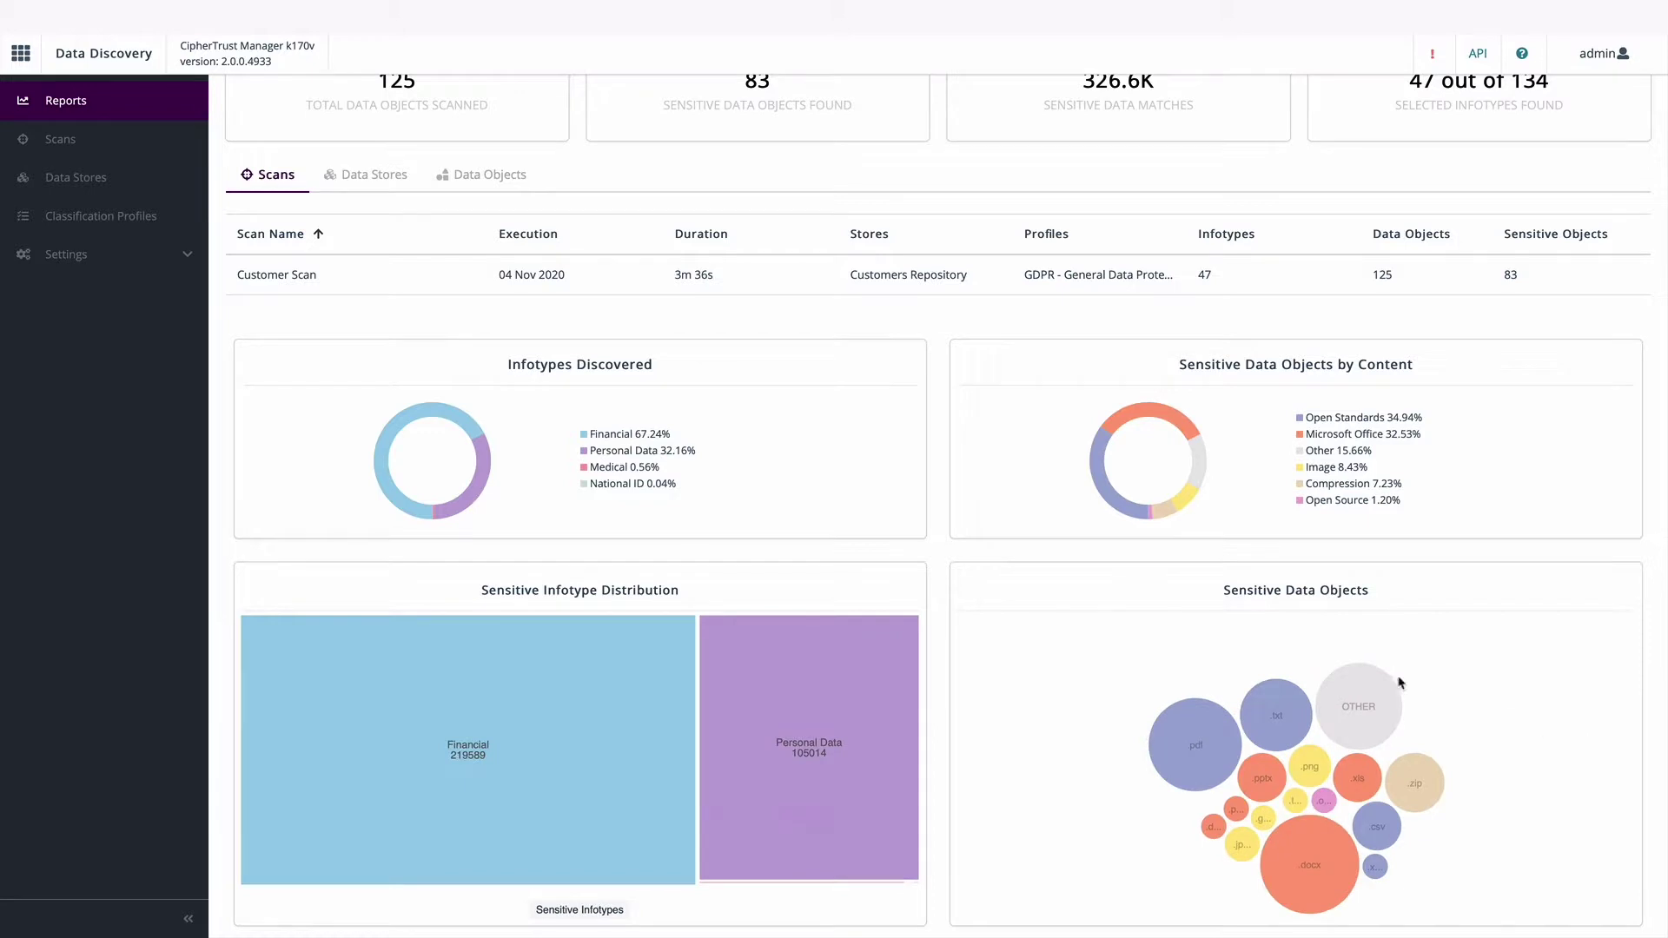
click(396, 175)
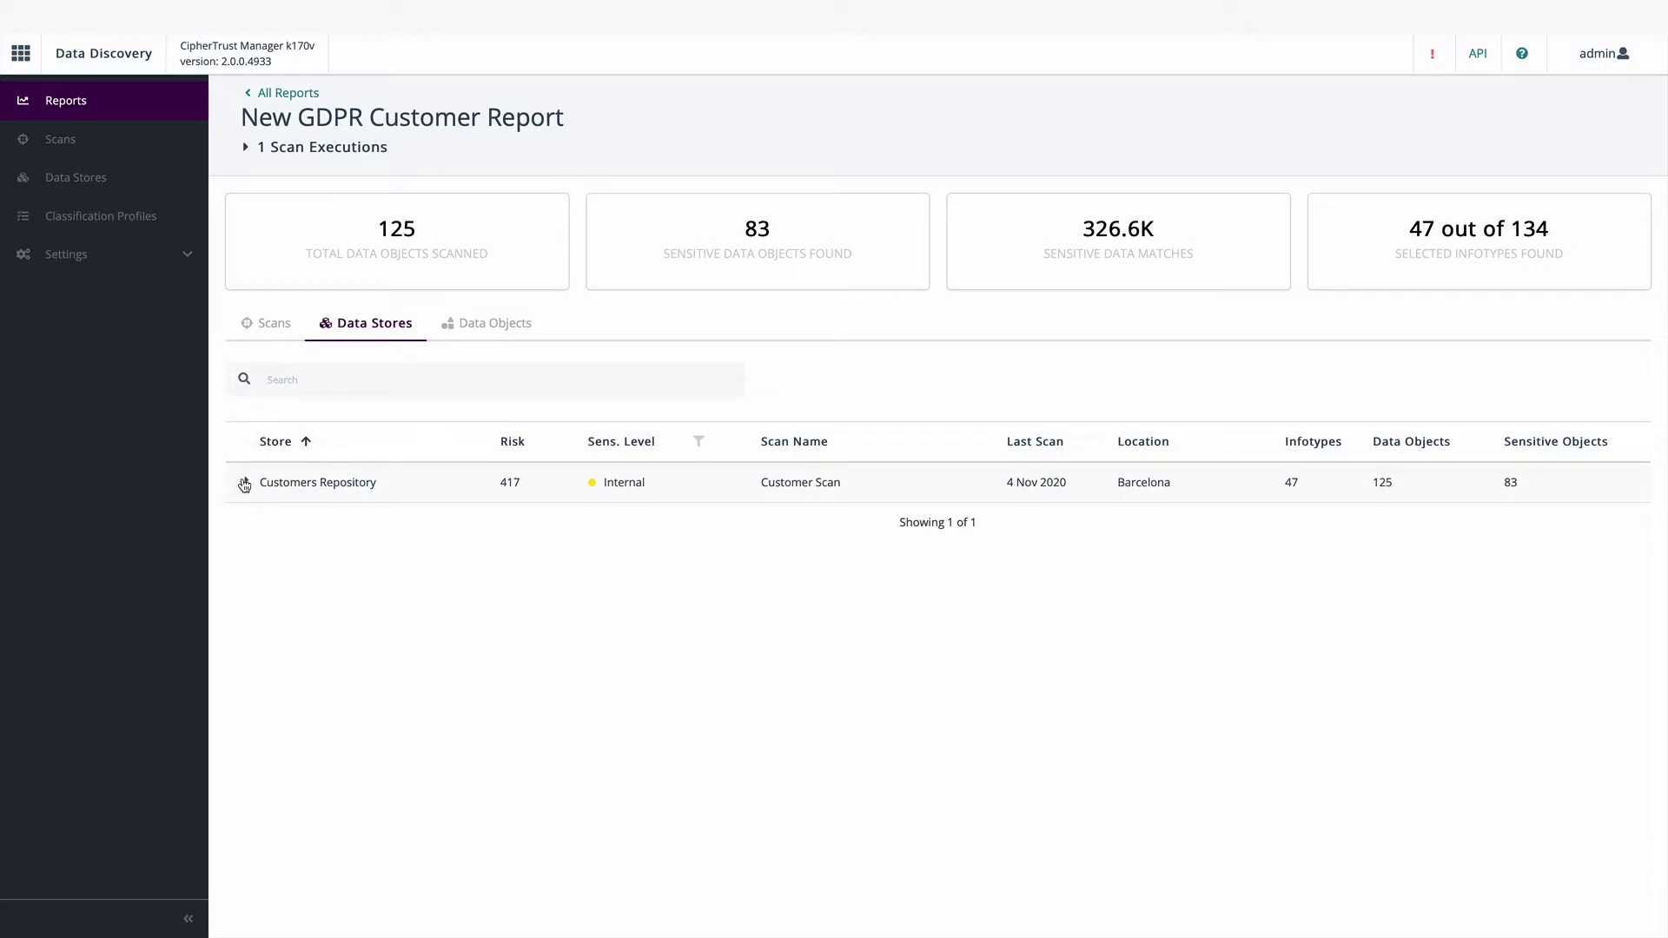
Expand the Customers Repository data store's breakdown and the infotype details of the sensitive_data_sql.tar.gz data object.
click(243, 485)
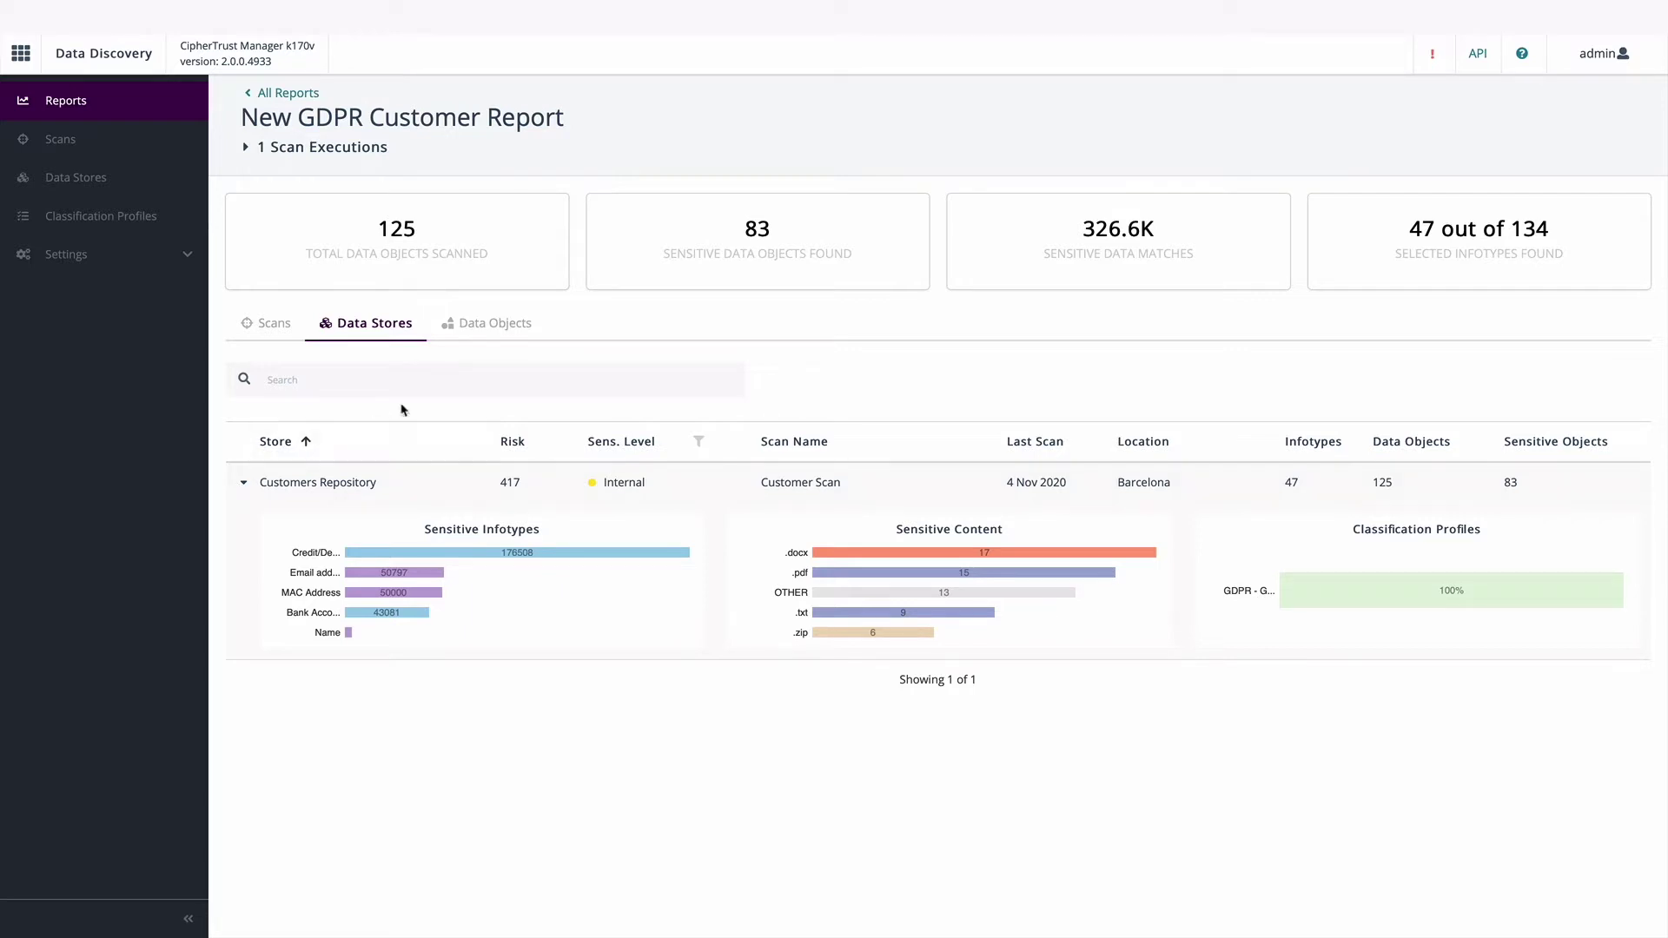
click(503, 330)
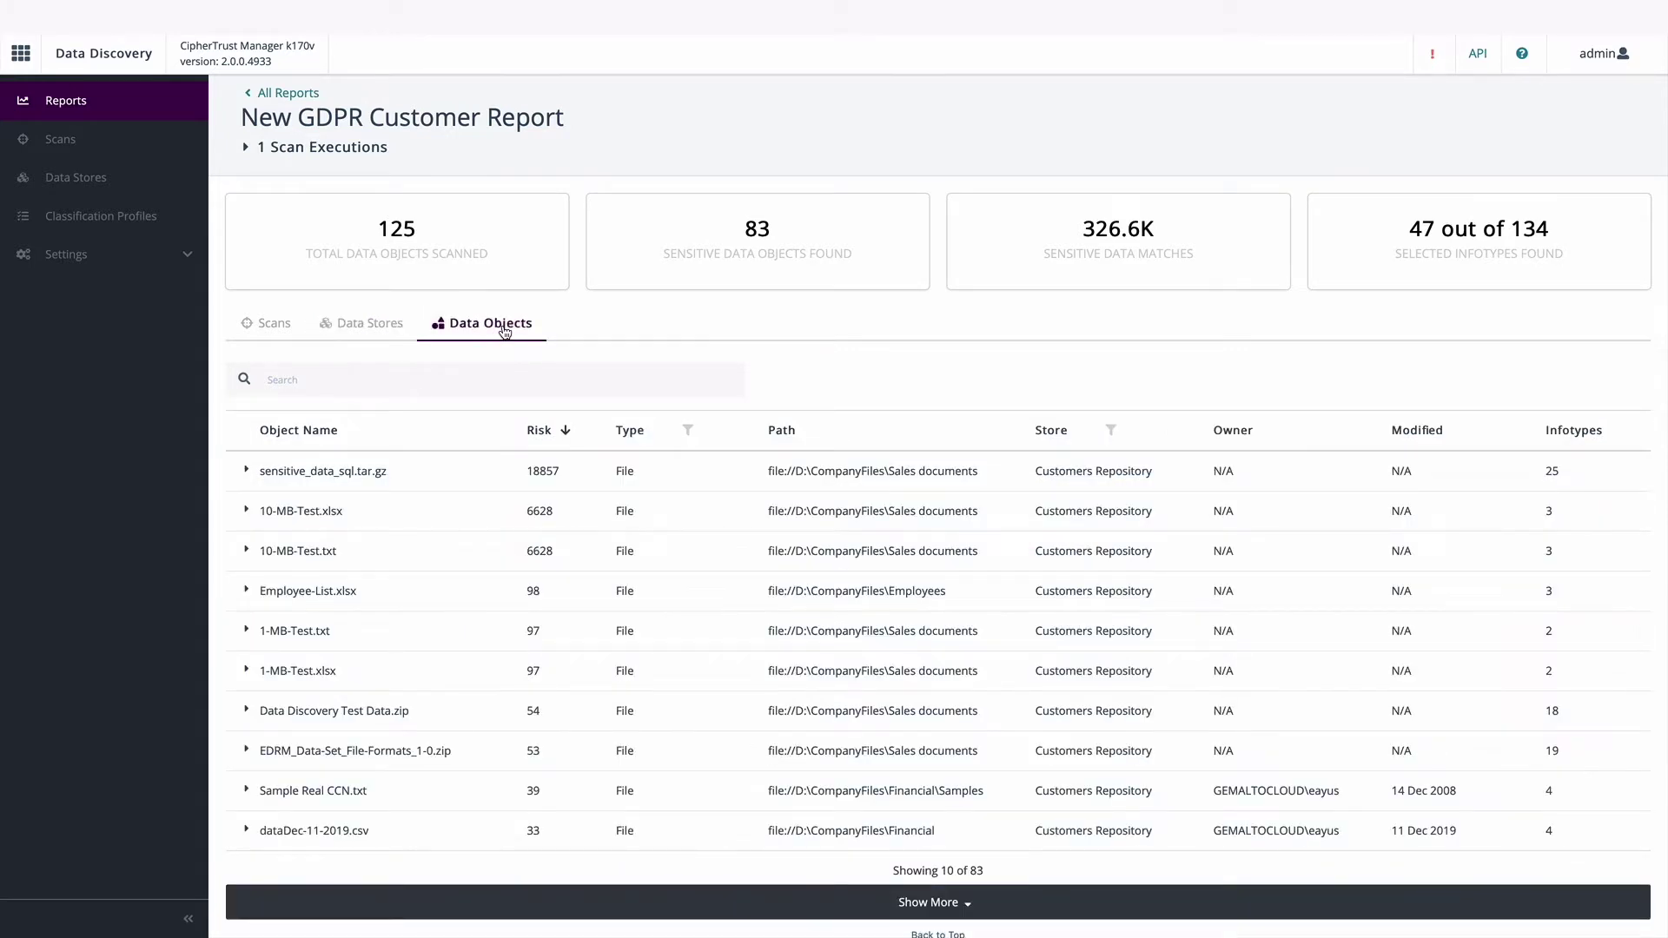
click(246, 471)
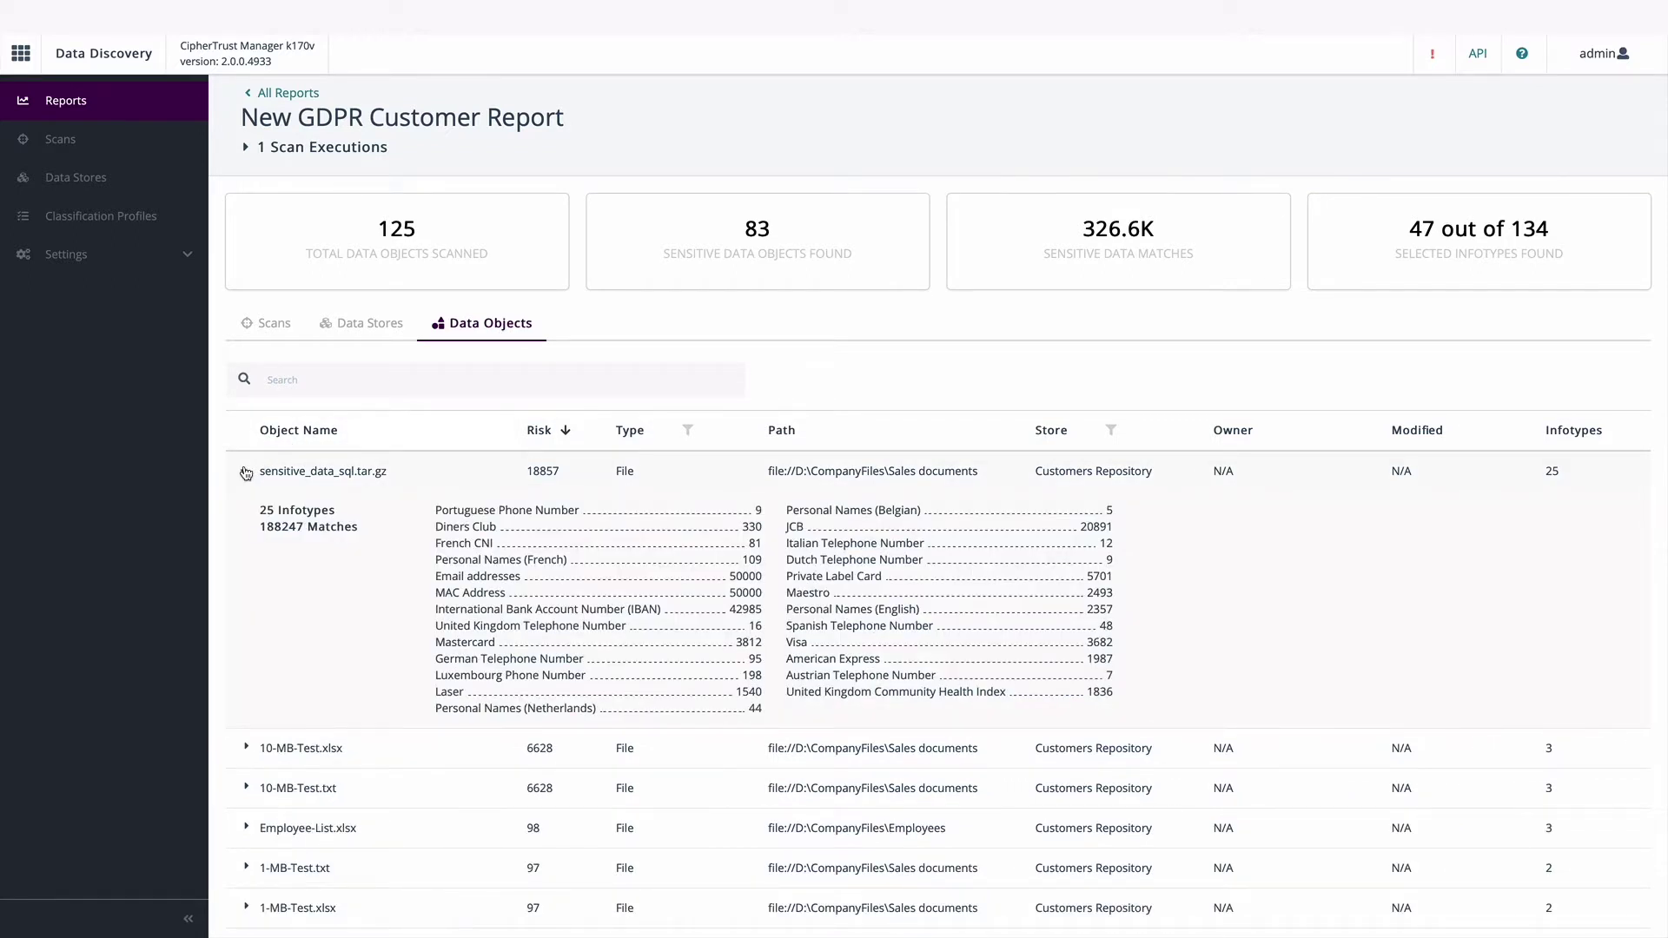
Expand the infotype details of Employee-List.xlsx in the report's data objects list.
scroll(245, 473, down, 2)
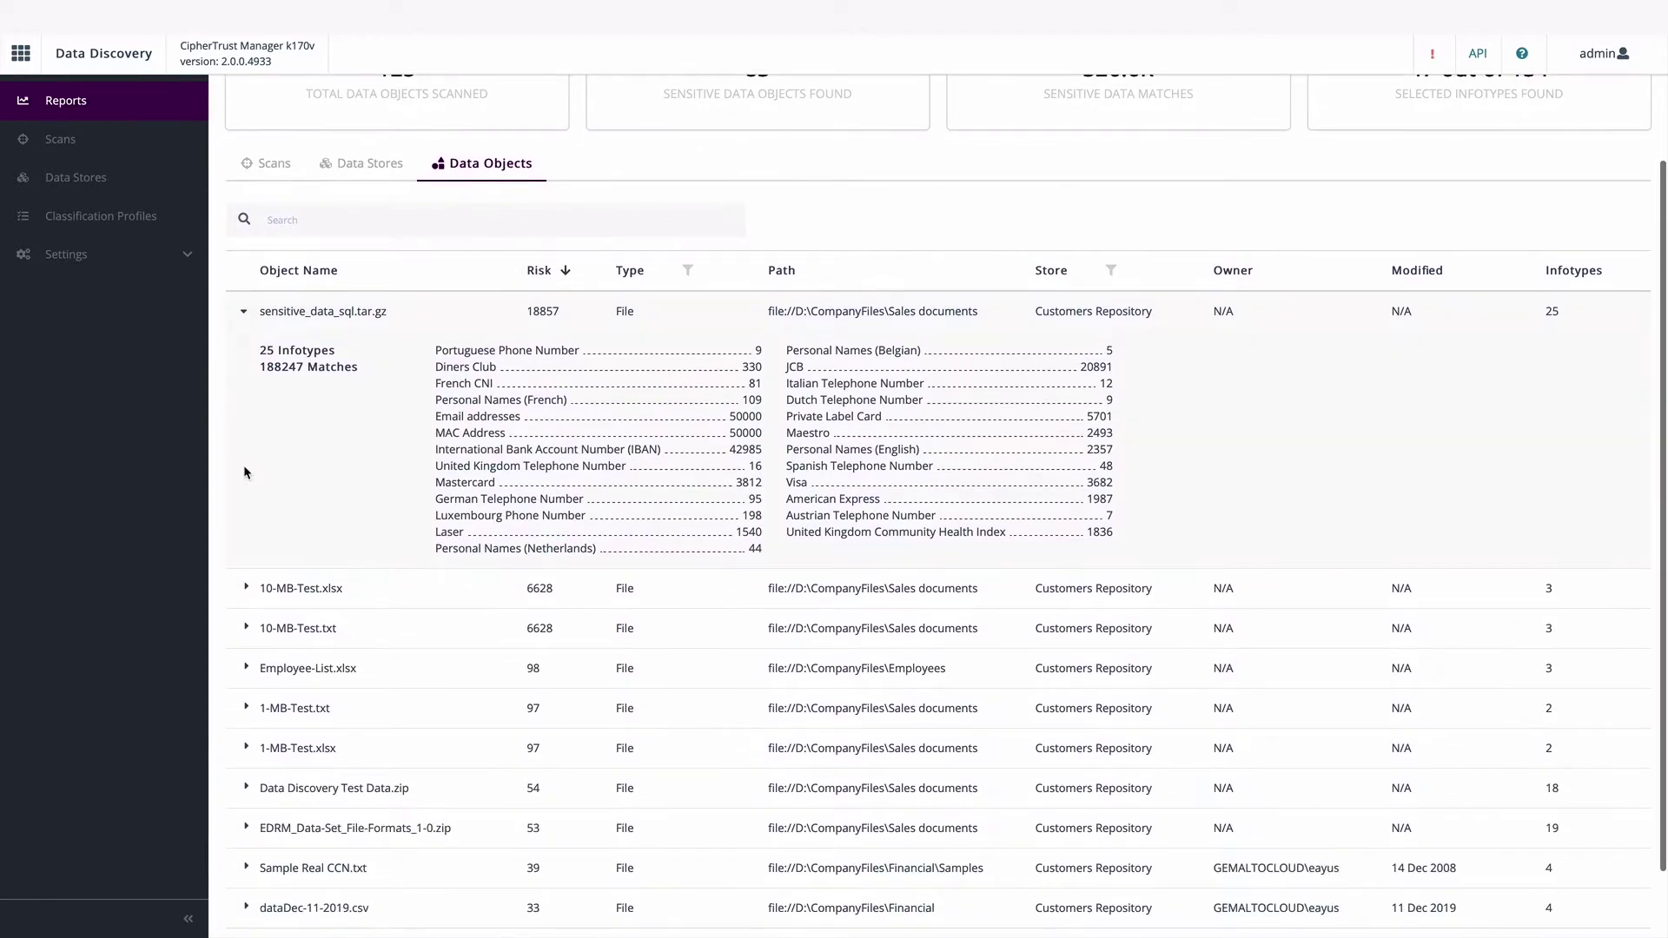
scroll(244, 472, down, 1)
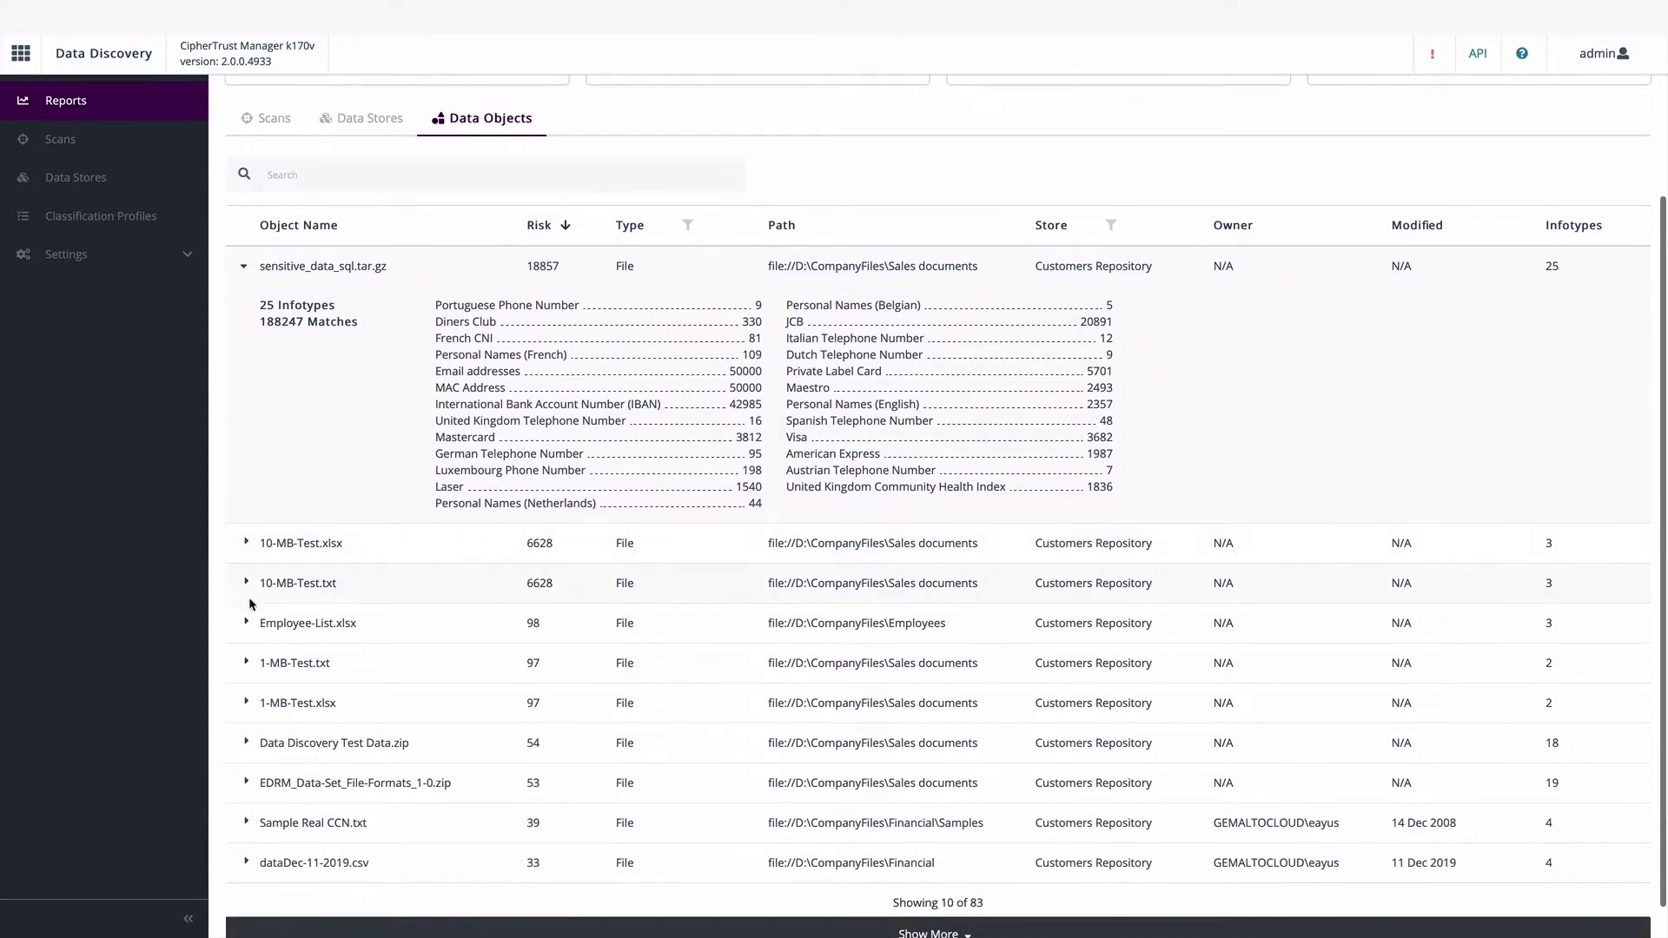
click(246, 623)
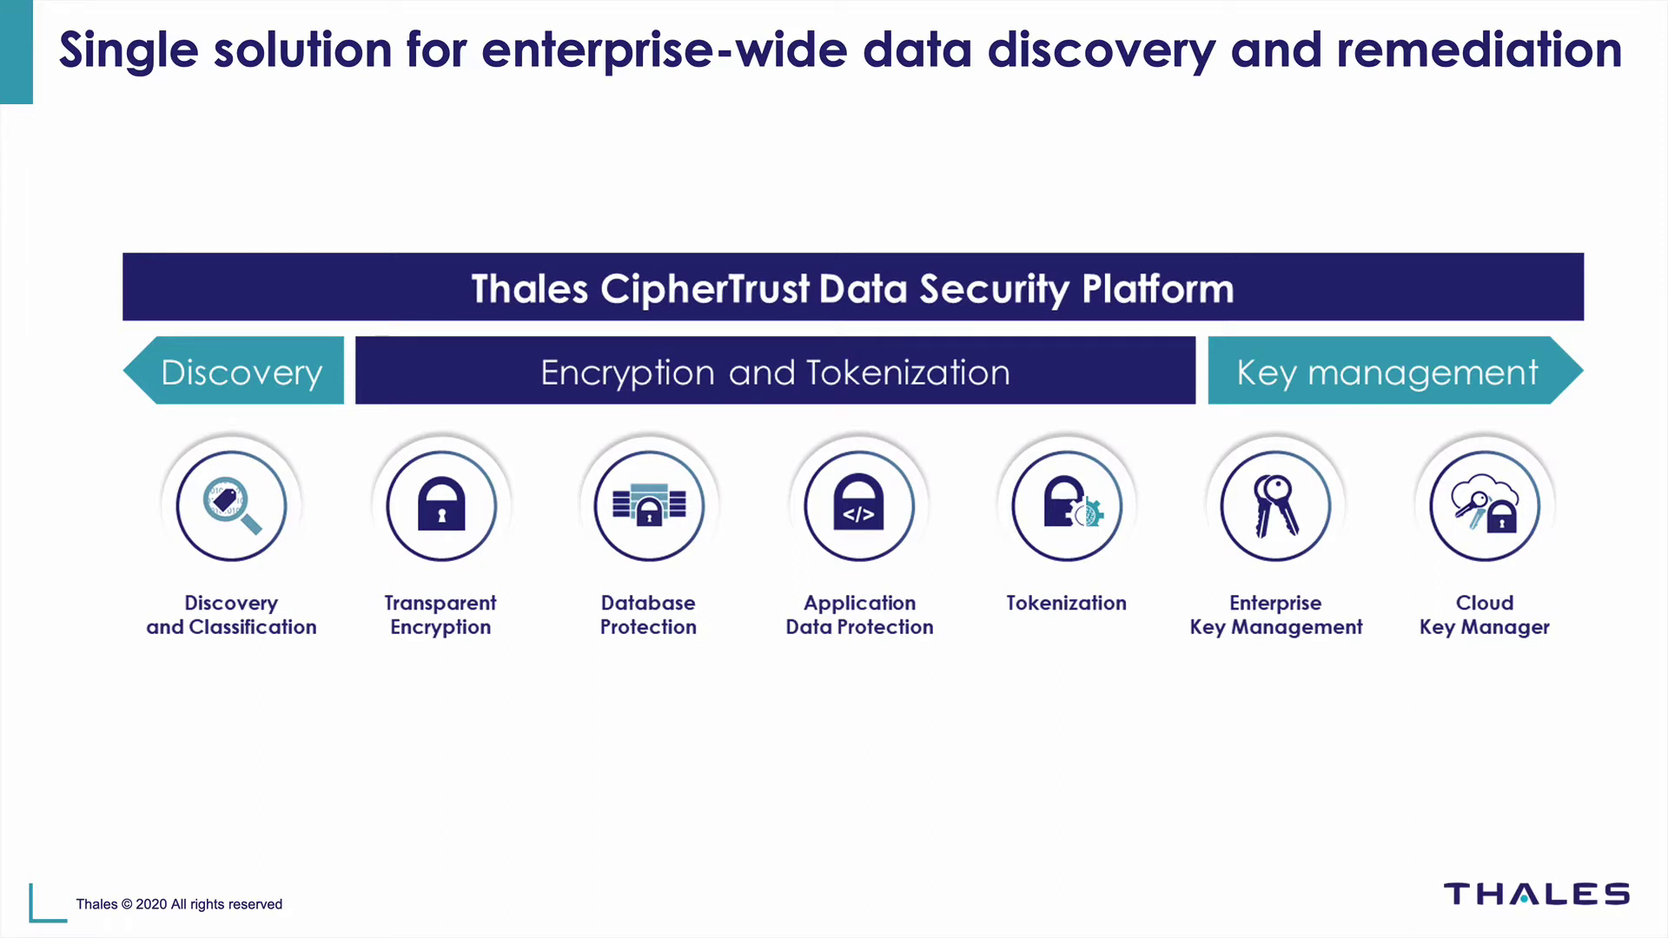
key(Right)
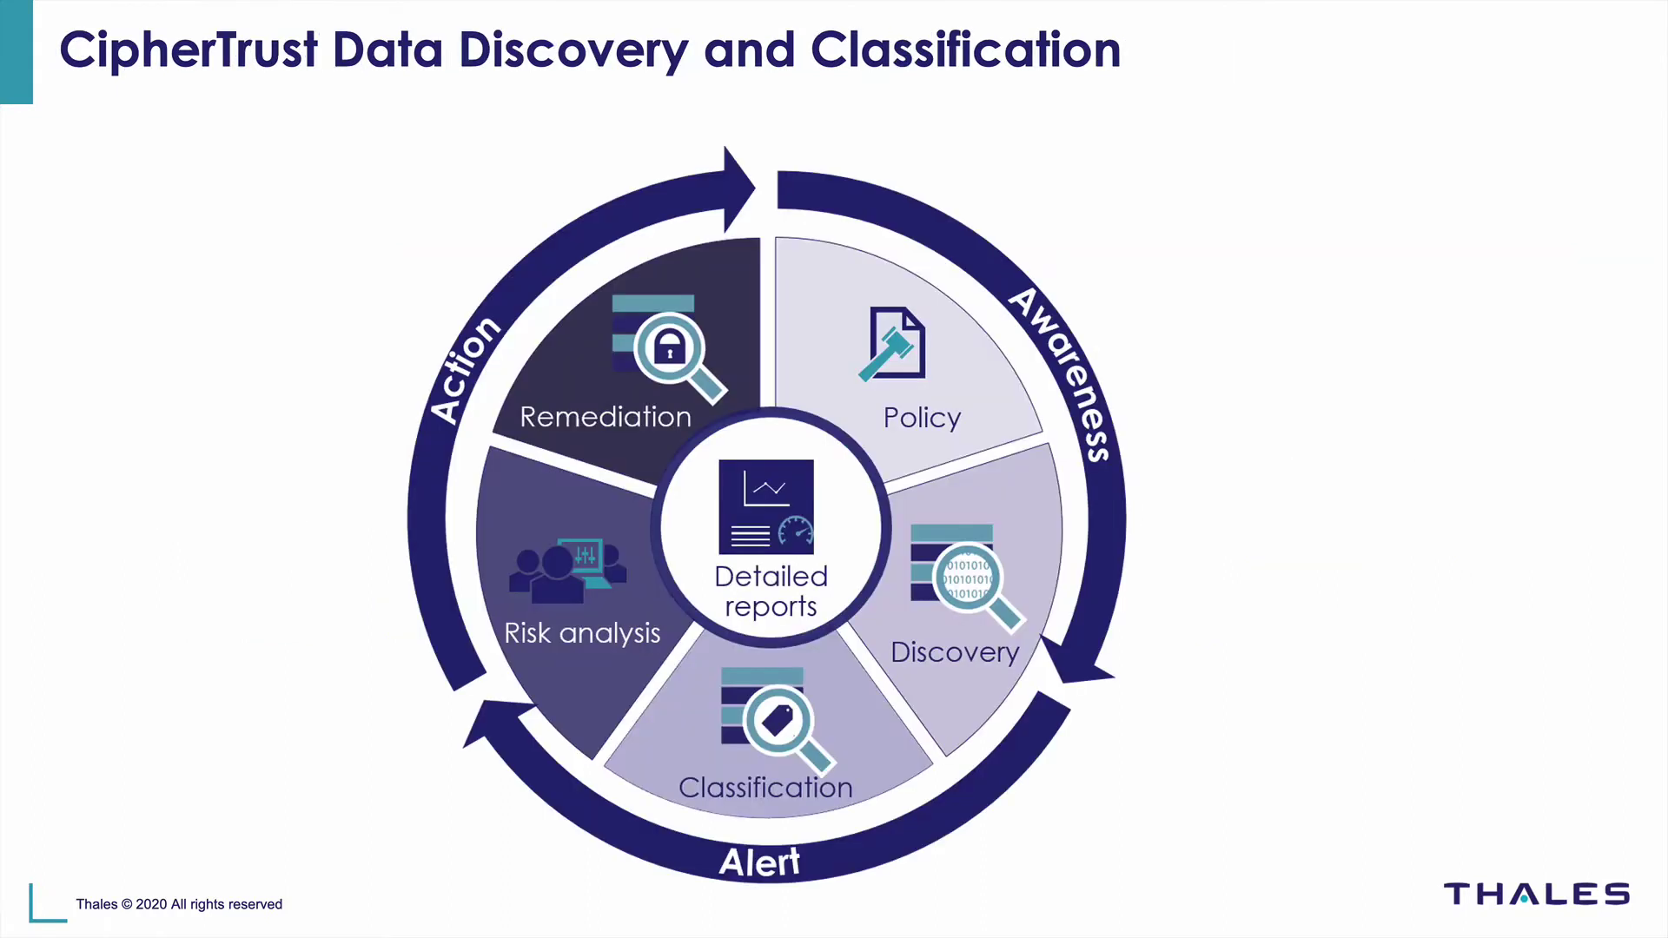